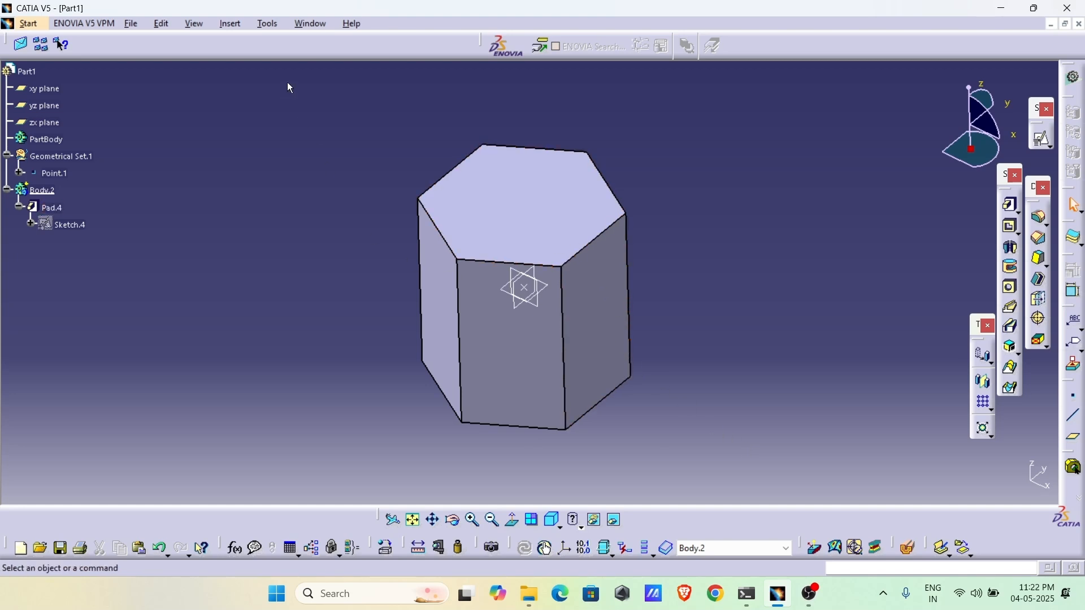
Open the general options and set data saving to No automatic backup, acknowledging the restart warning.
click(268, 25)
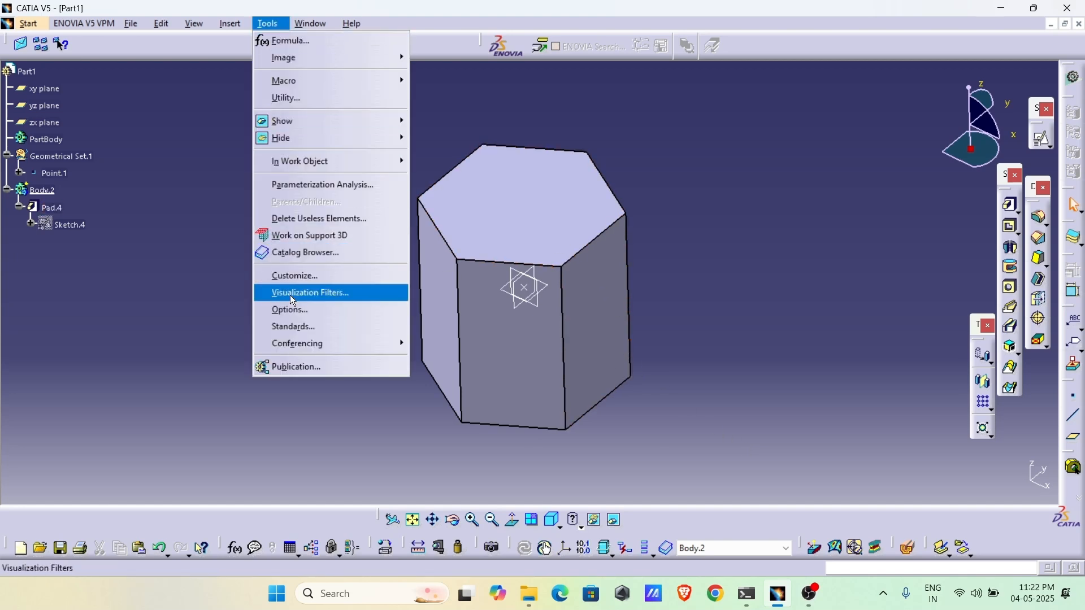
click(296, 315)
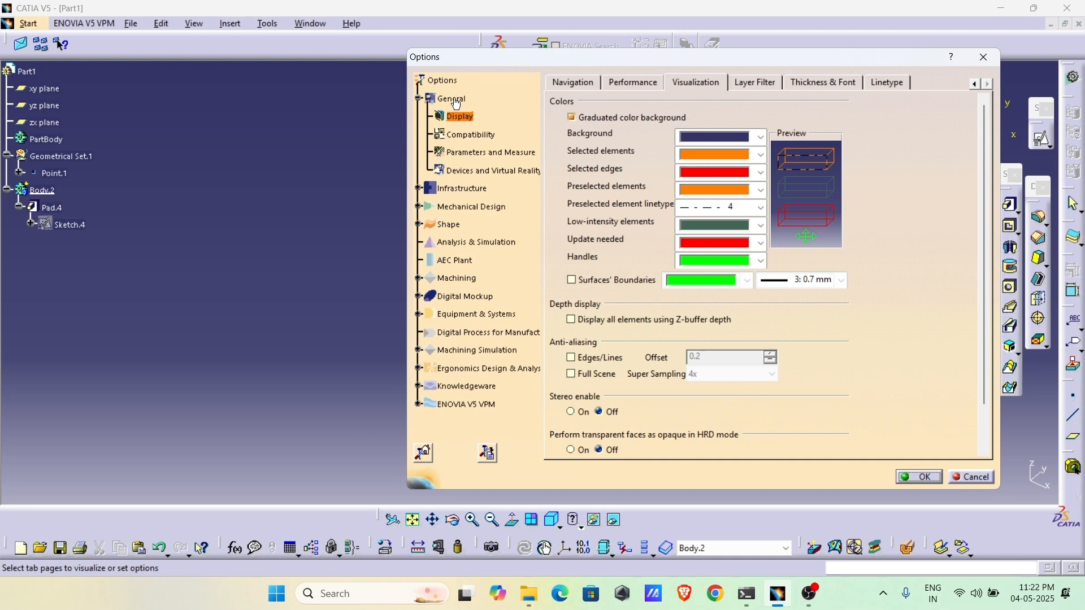
click(453, 99)
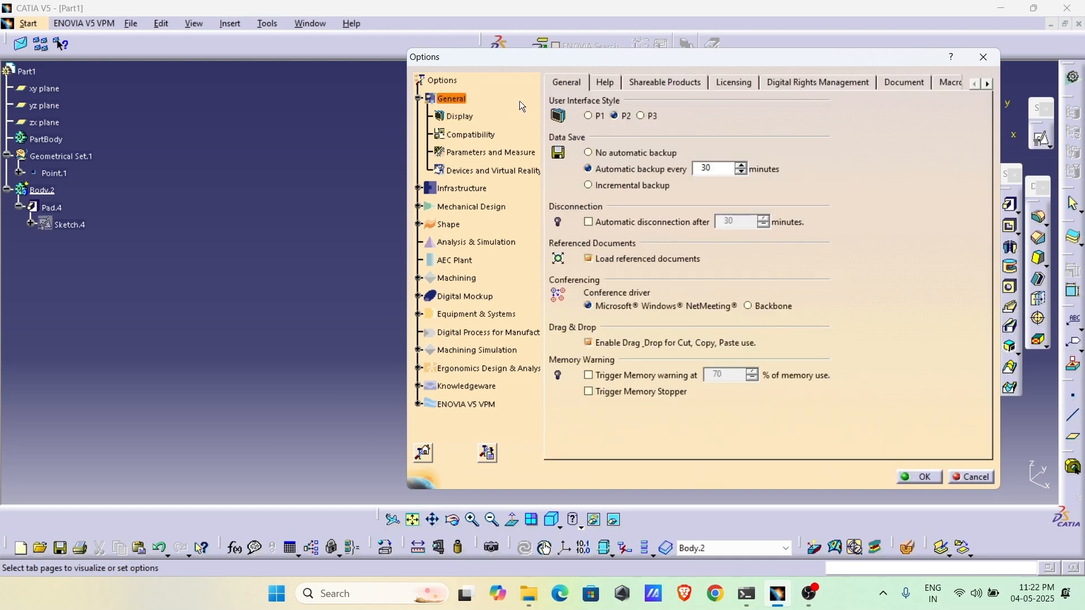
click(590, 154)
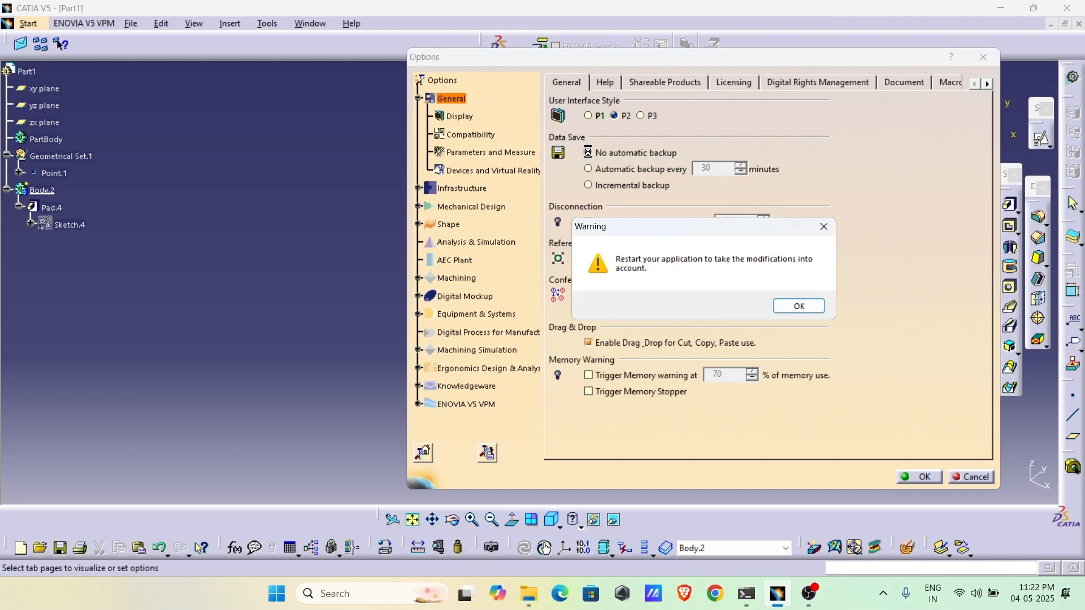
click(811, 310)
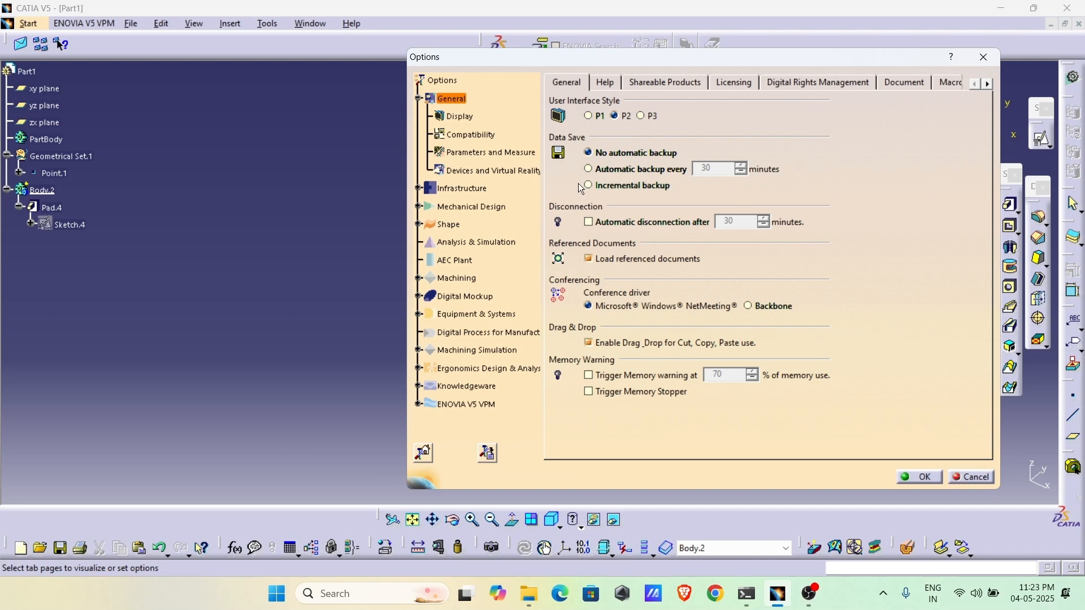
click(591, 169)
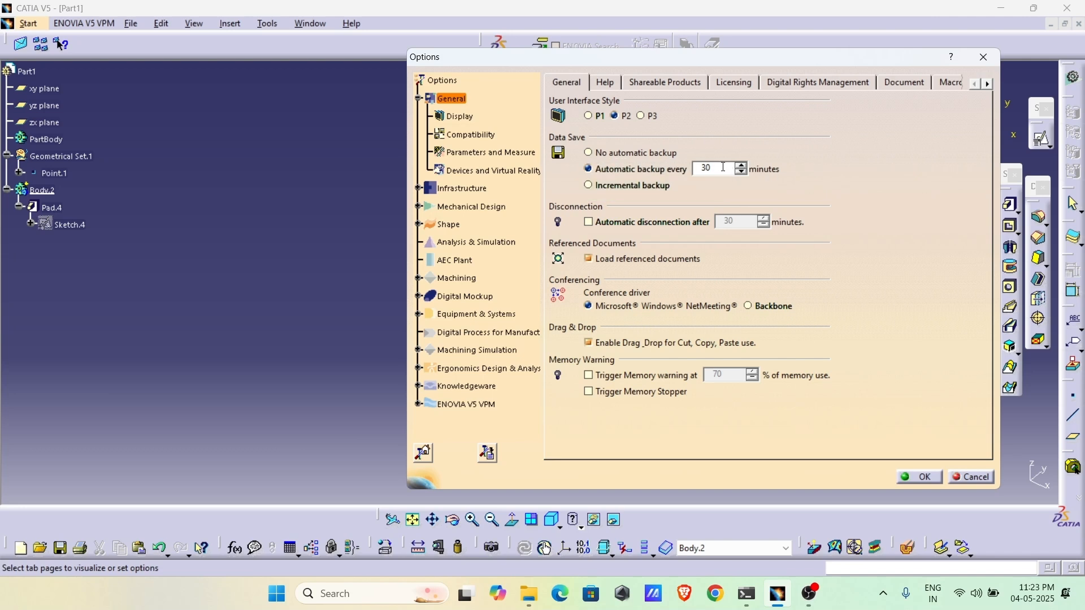
drag(712, 170, 701, 171)
click(589, 153)
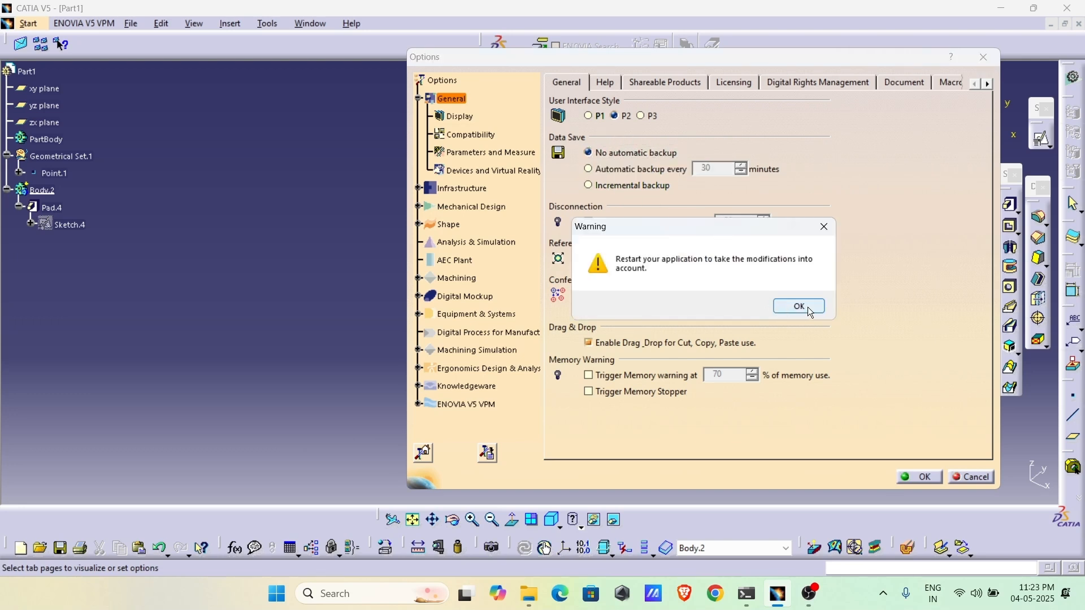
click(799, 306)
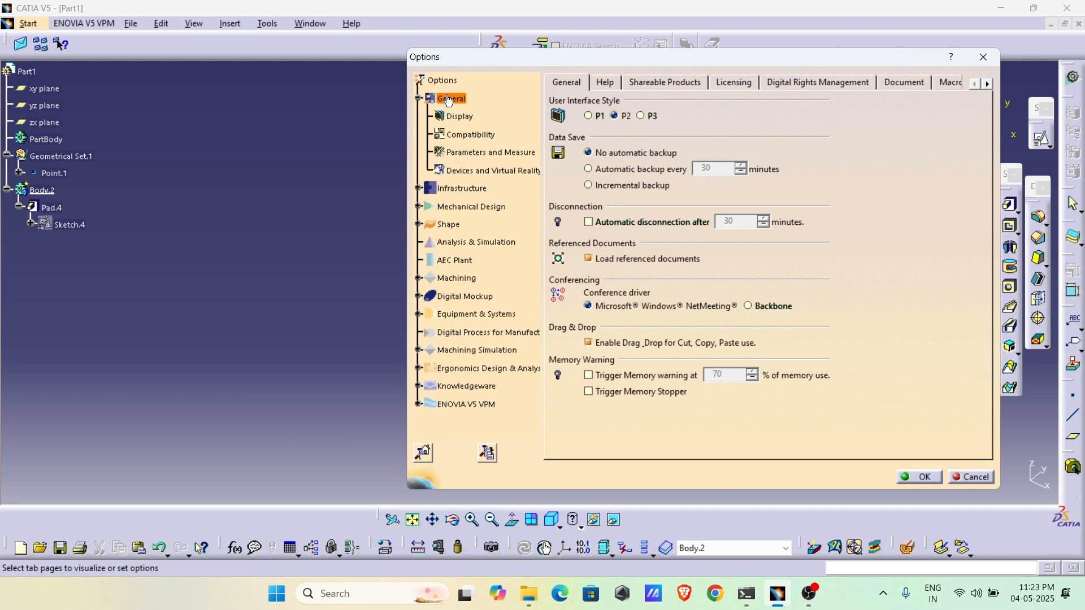
Set the undo stack size to 99 in the general PCS options.
click(988, 85)
click(988, 85)
click(988, 85)
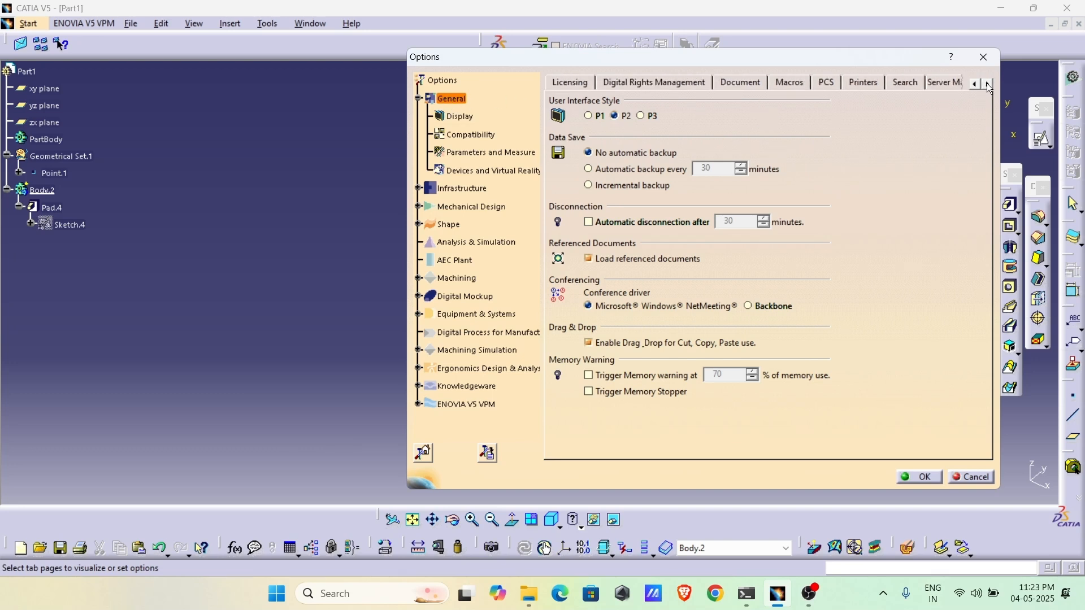
click(826, 84)
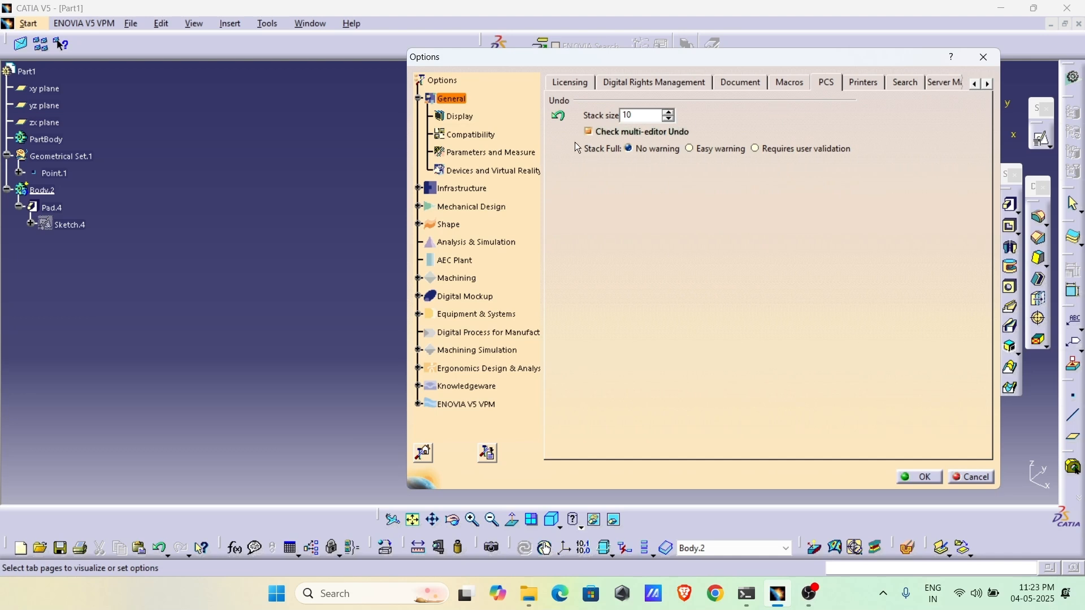
double_click(637, 118)
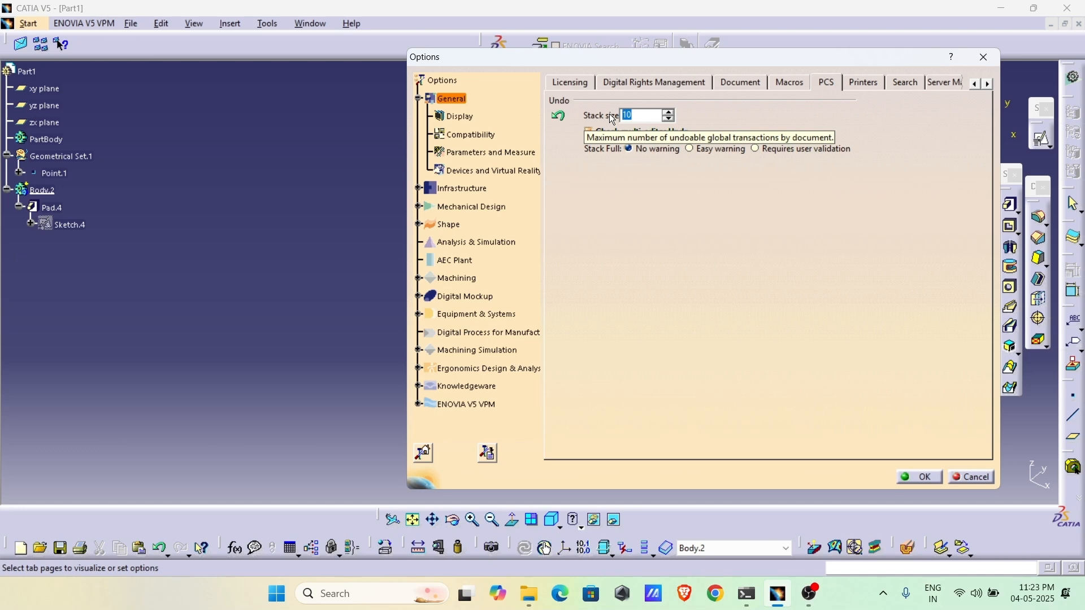
text(99)
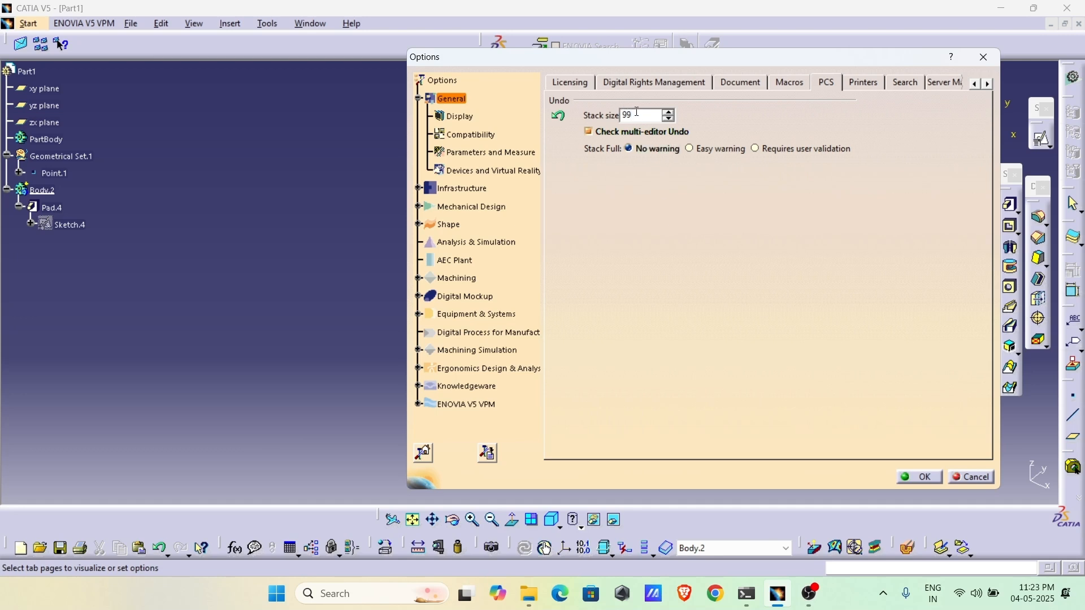
drag(637, 116, 601, 117)
Enable Highlight faces and edges in the display navigation options.
click(466, 120)
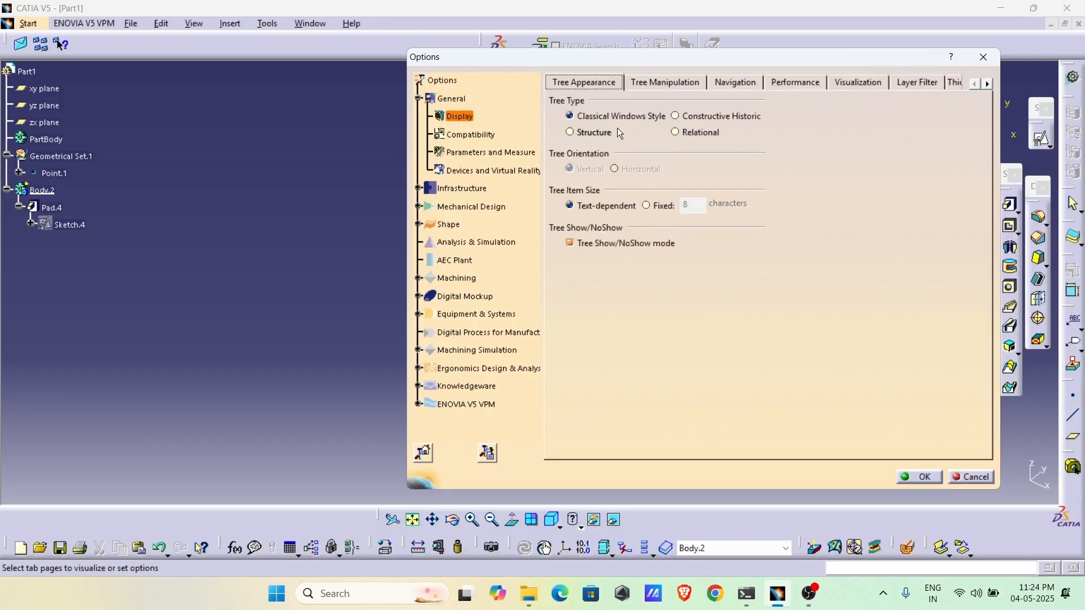
click(728, 85)
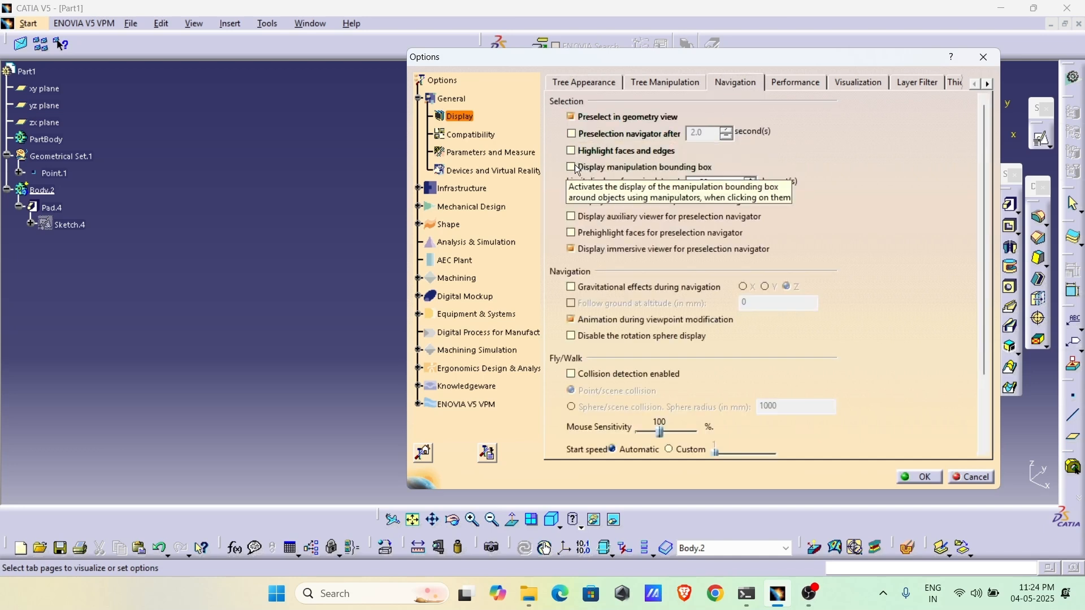
click(571, 151)
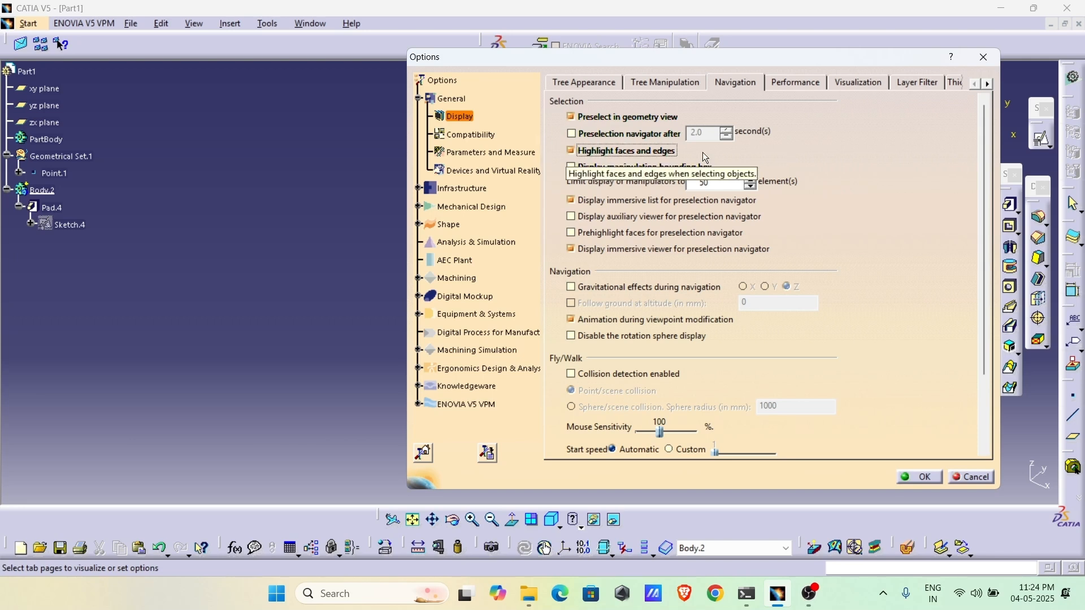
Set the fixed 3D and 2D display accuracy to 0.01 each, and turn off the graduated color background.
click(790, 83)
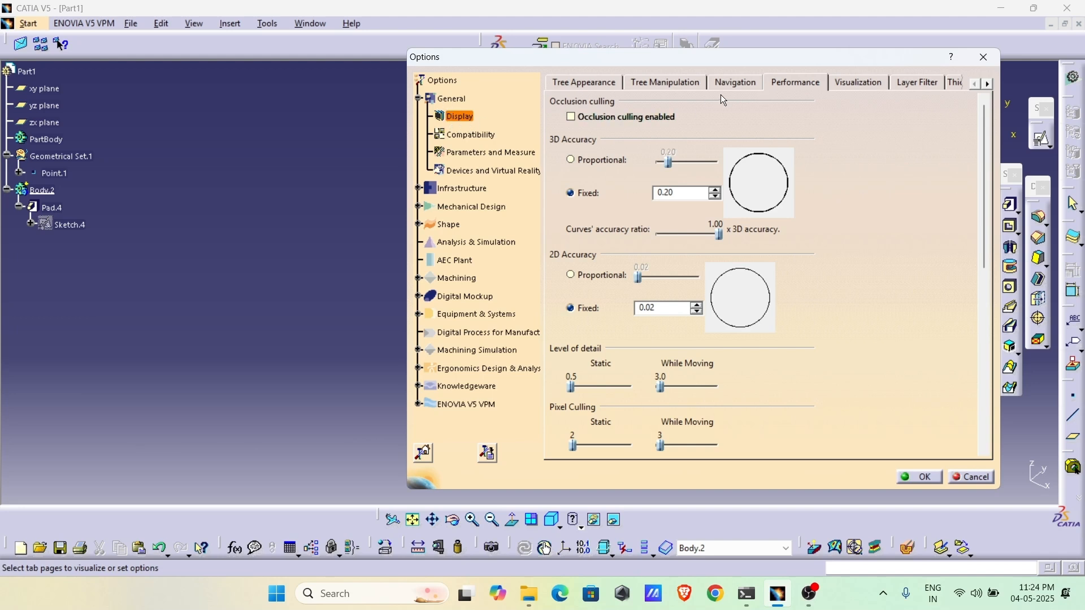
click(680, 193)
key(BackSpace)
key(BackSpace)
text(01)
click(667, 310)
key(BackSpace)
text(1)
click(672, 193)
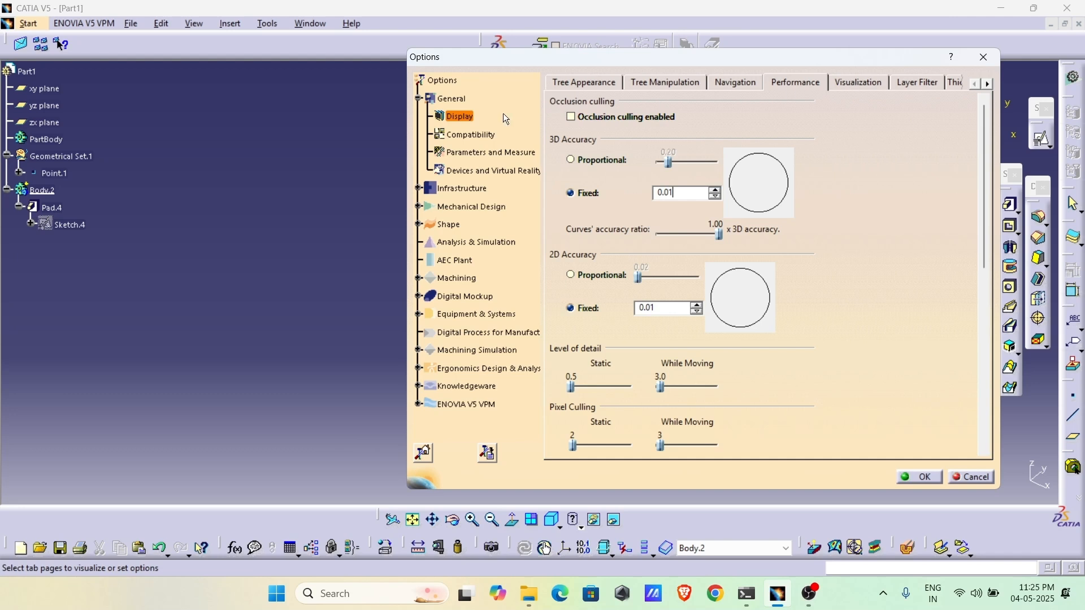
click(856, 81)
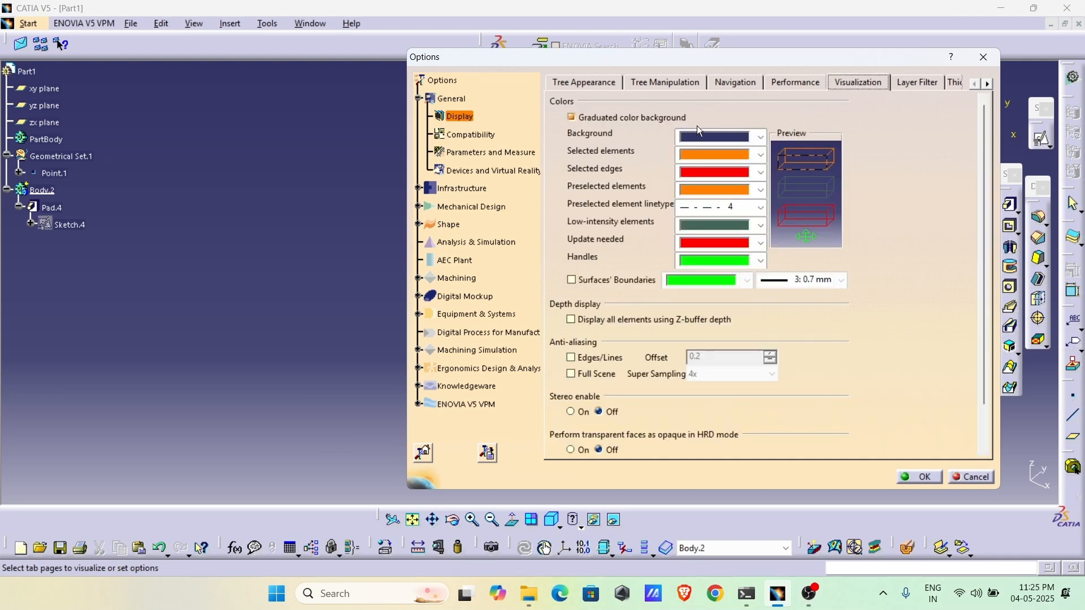
click(584, 121)
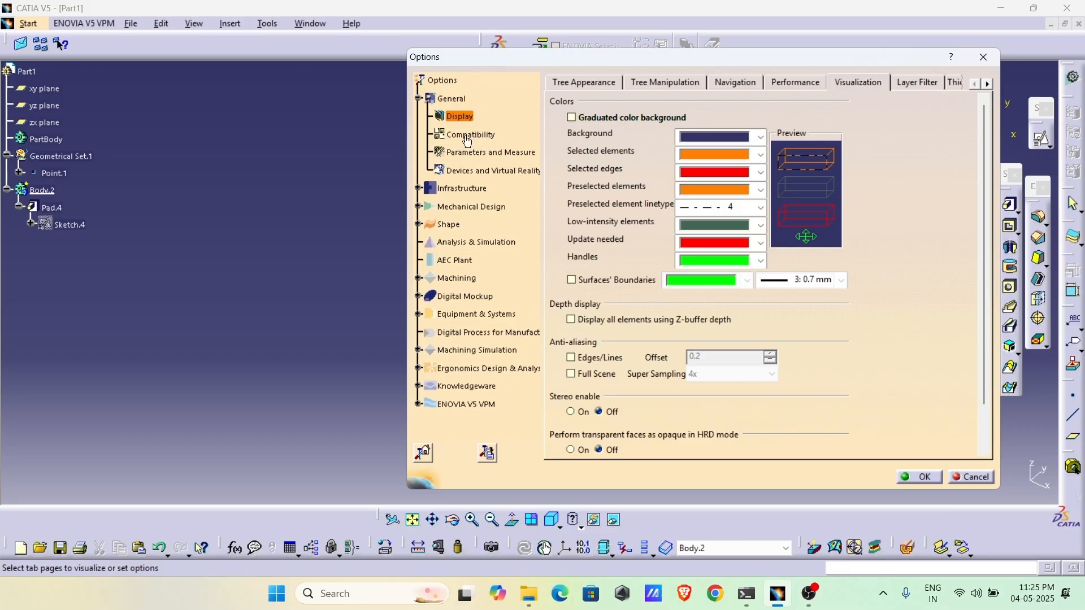
Enable saving a multisheet document in a single vectorial file in the compatibility options for graphics formats.
click(467, 136)
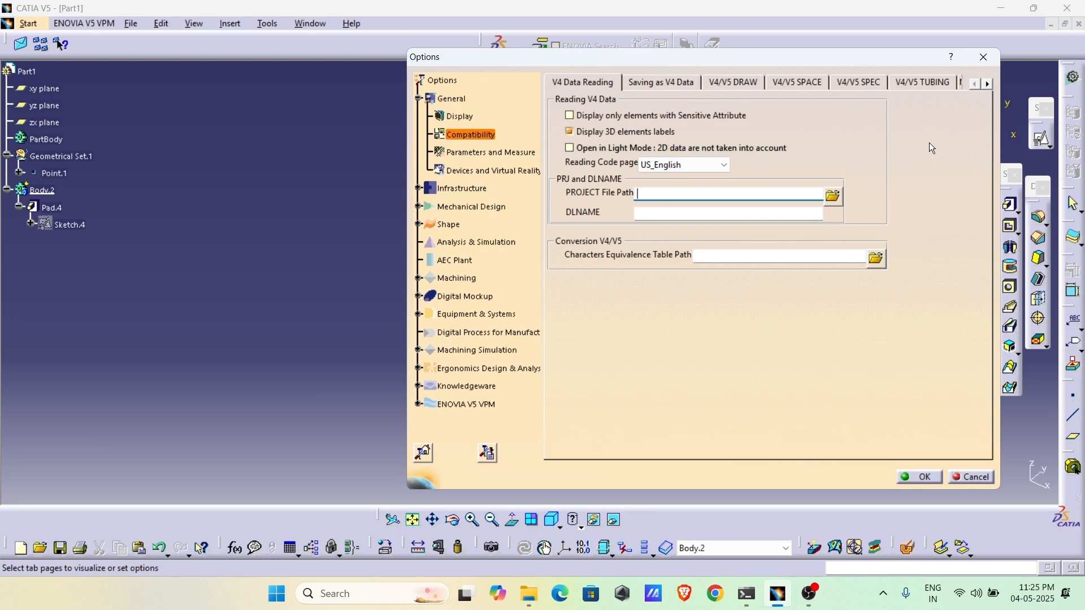
click(988, 85)
click(989, 85)
click(989, 84)
click(989, 85)
click(989, 85)
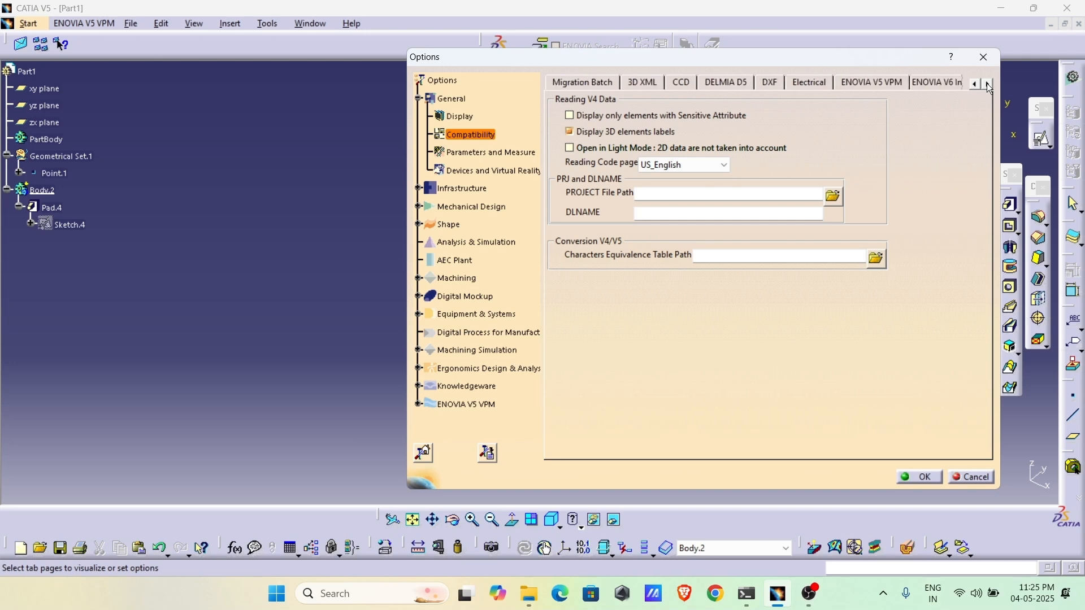
click(989, 84)
click(988, 84)
click(988, 85)
click(988, 85)
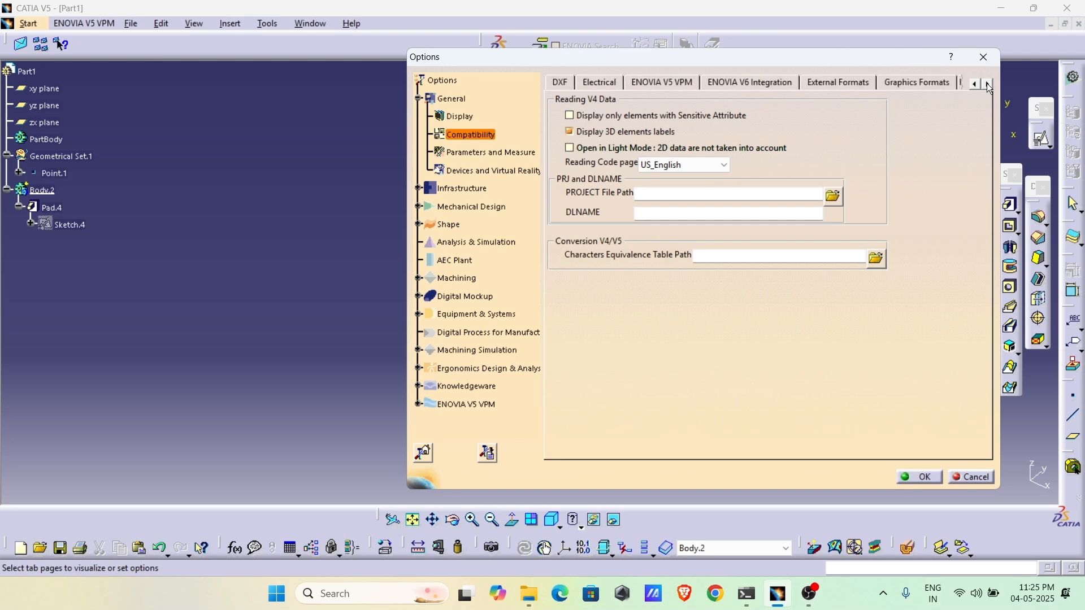
click(906, 83)
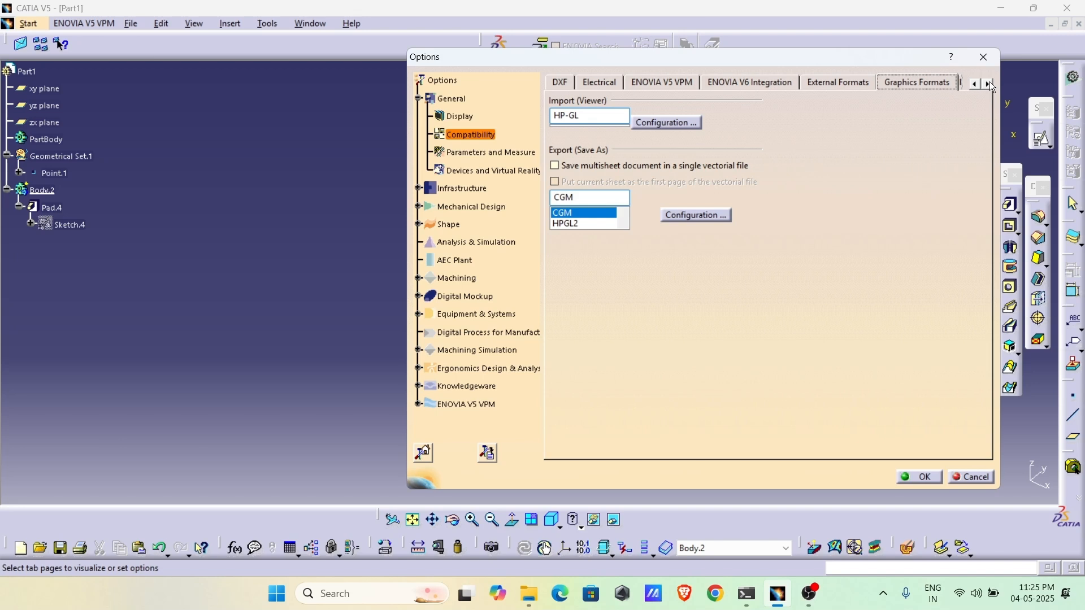
click(555, 167)
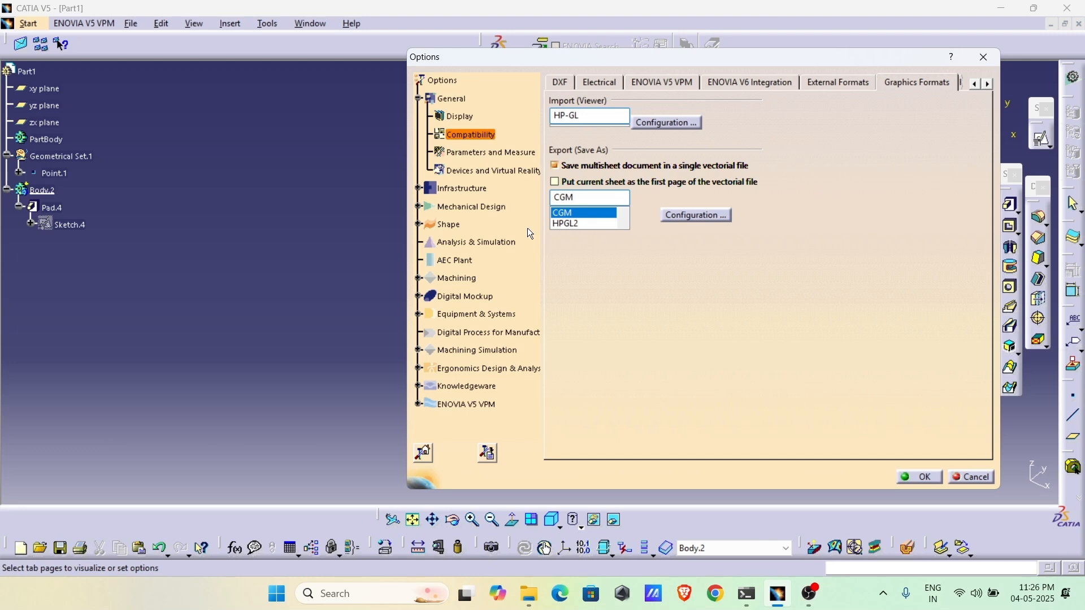
Turn on With value and With formula for the parameter tree view in the Parameters and Measure options.
click(489, 154)
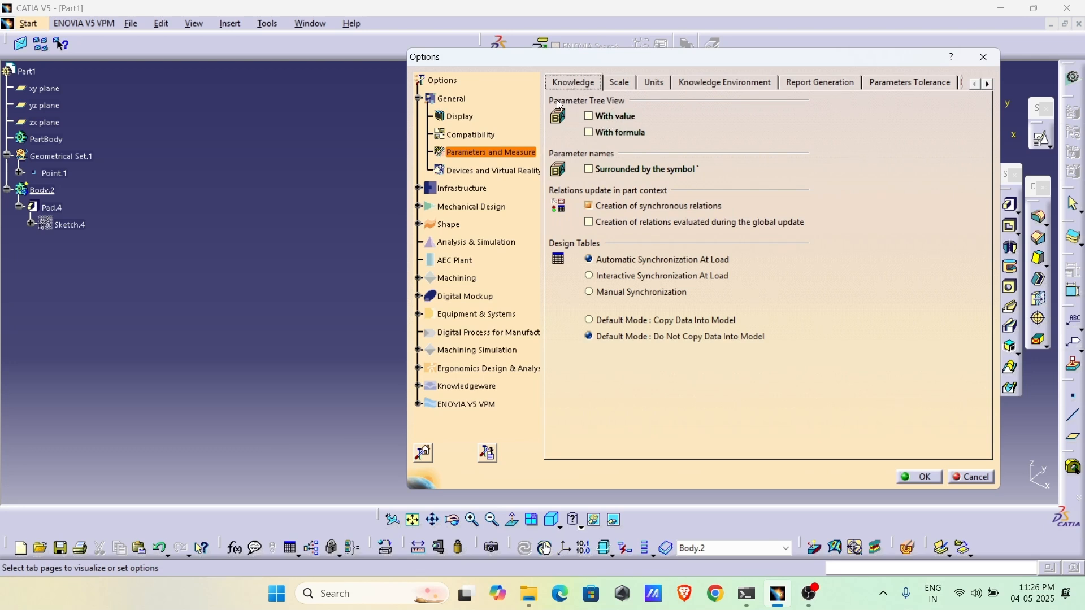
click(609, 117)
click(602, 131)
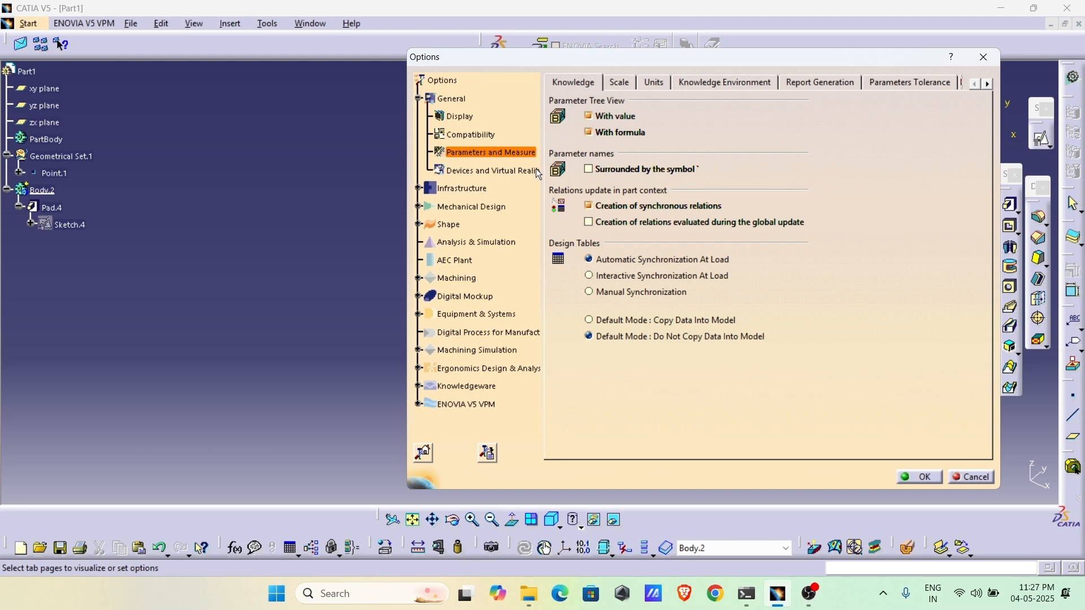
Examine the default units of the listed magnitudes and the unit choices available for length.
click(646, 84)
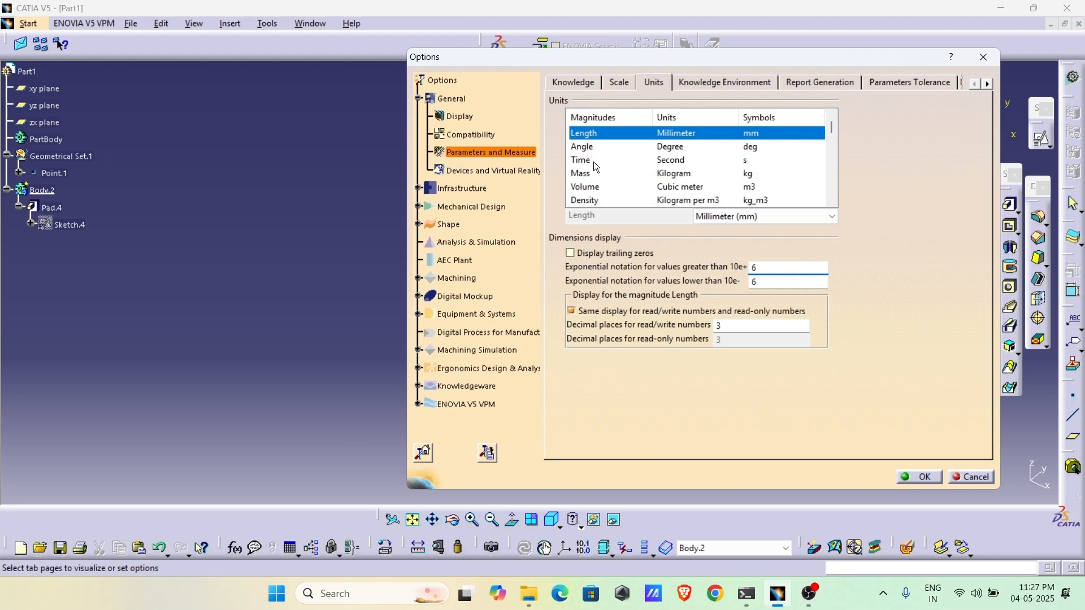
scroll(660, 184, down, 1)
scroll(660, 183, down, 3)
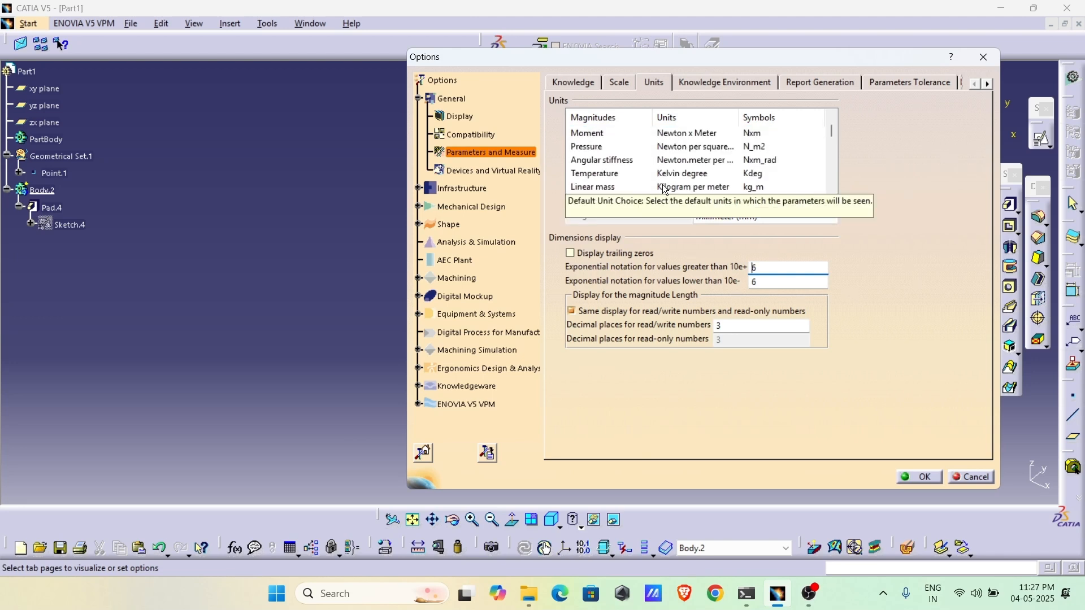
scroll(662, 184, up, 4)
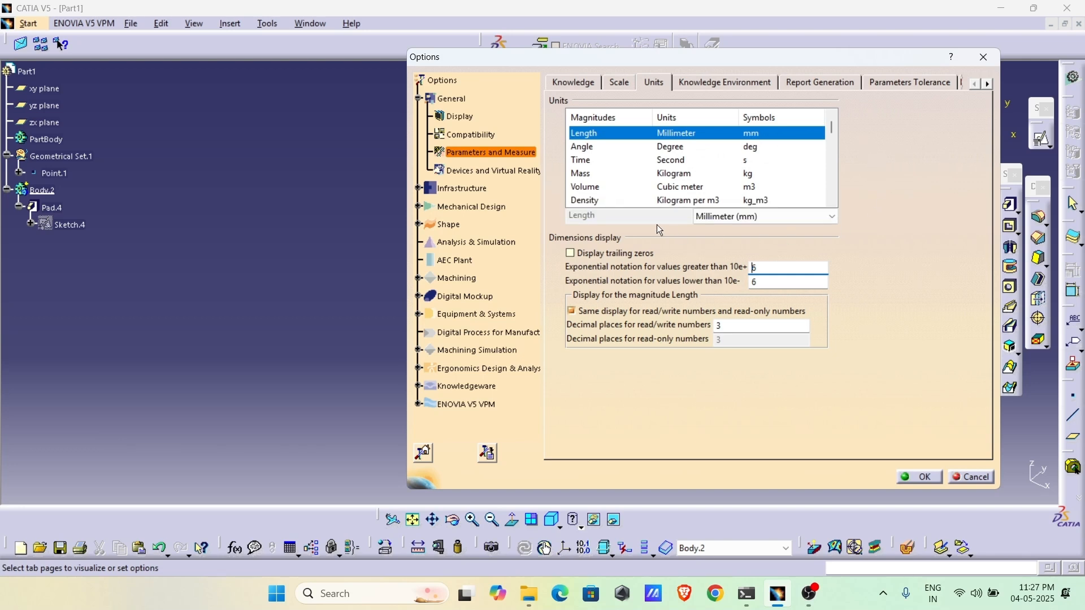
click(765, 218)
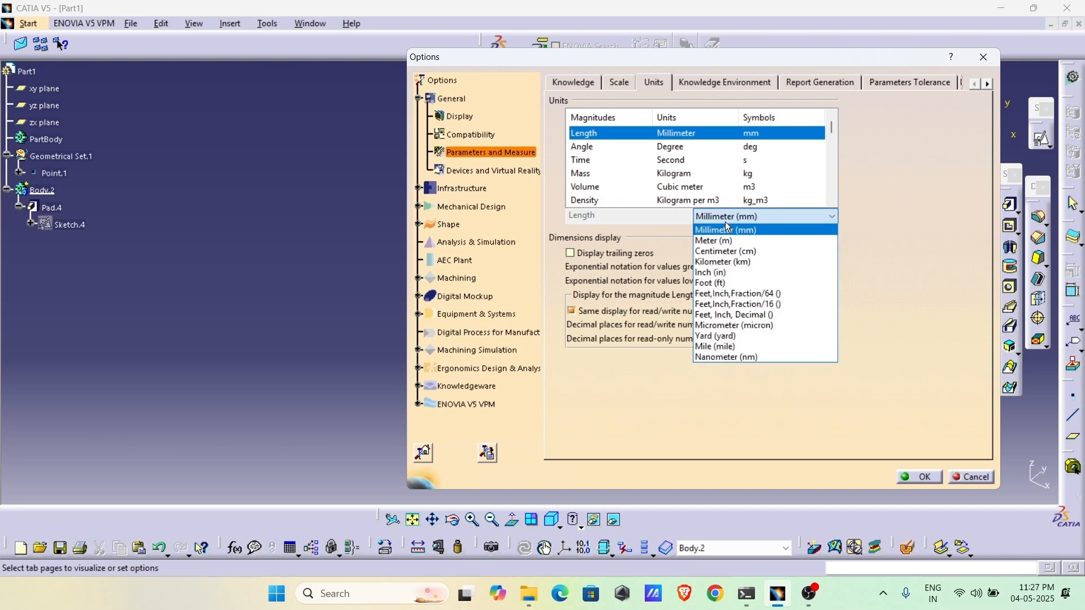
click(606, 150)
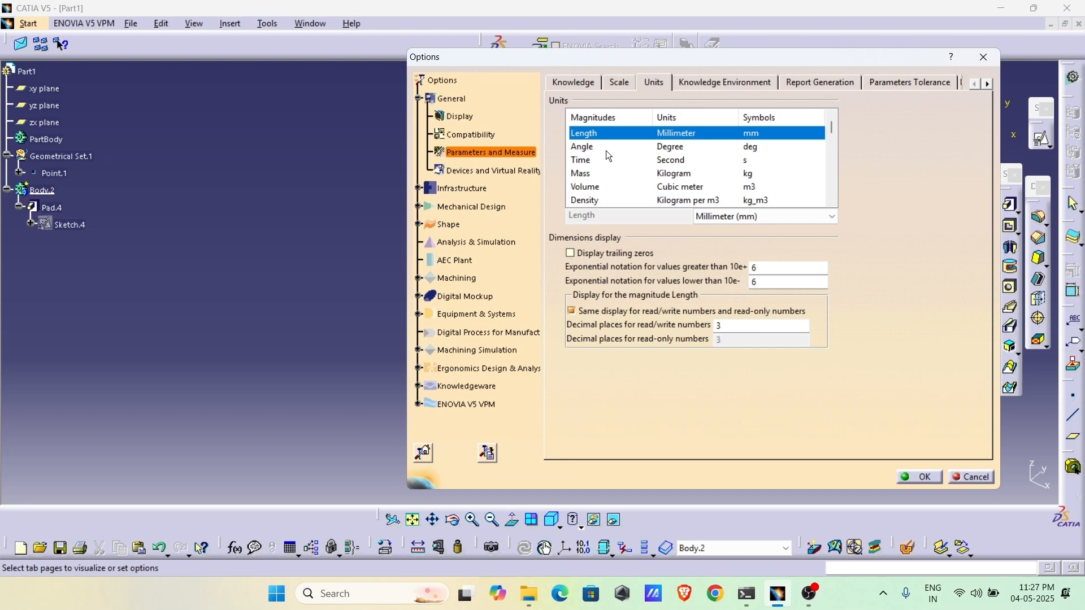
click(584, 148)
click(586, 133)
click(584, 161)
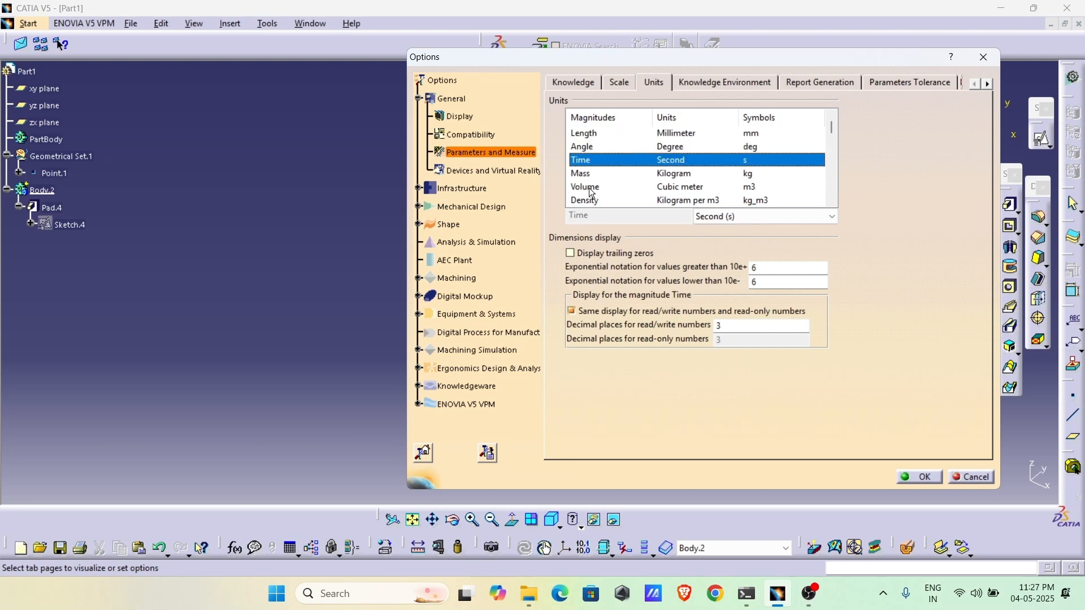
click(586, 174)
Choose Millimeter (mm) as the default unit for the Length magnitude.
click(754, 135)
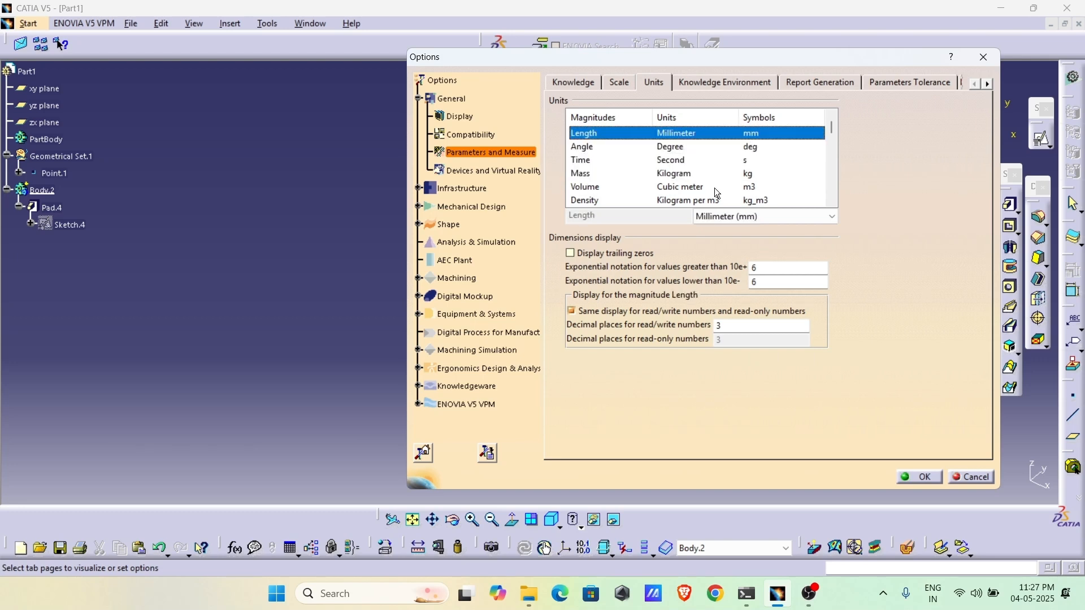
click(738, 215)
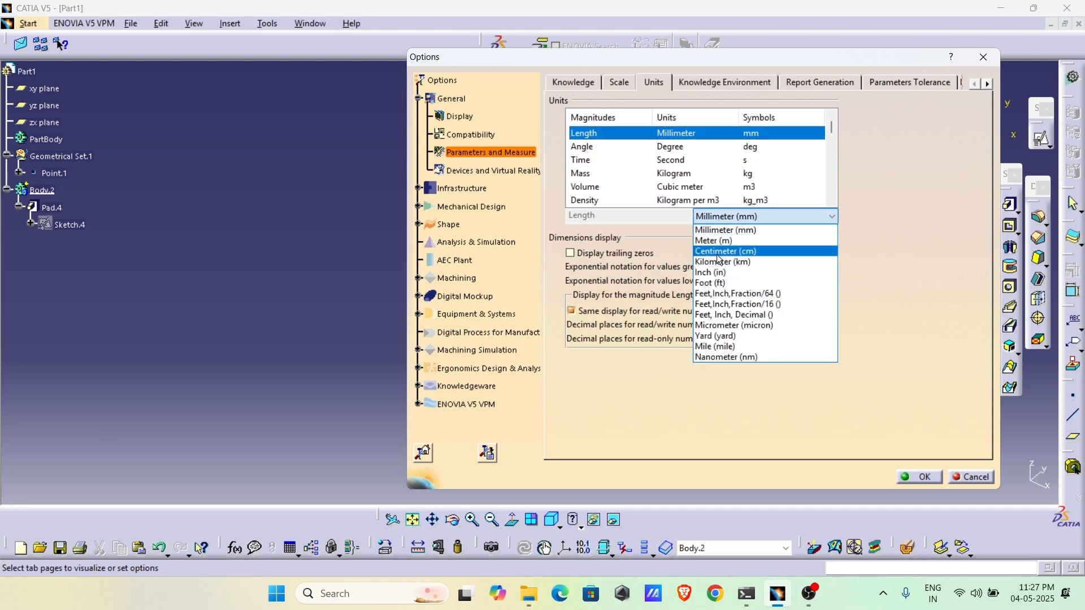
click(713, 230)
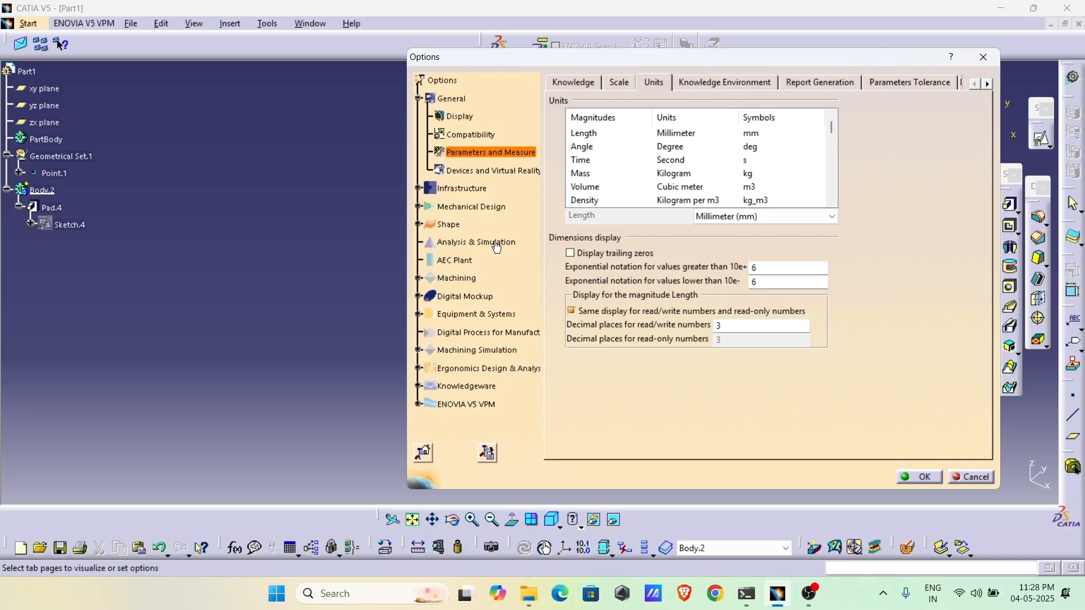
Turn on Work with the cache system in the Product Structure options and set the maximum cache size to 150000 MB.
click(462, 190)
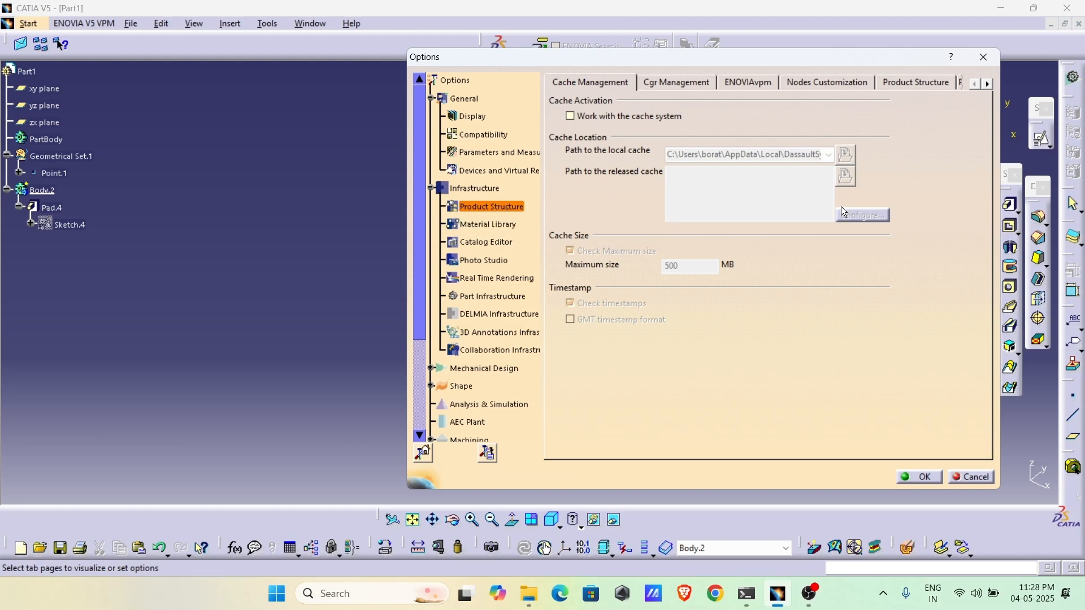
click(571, 116)
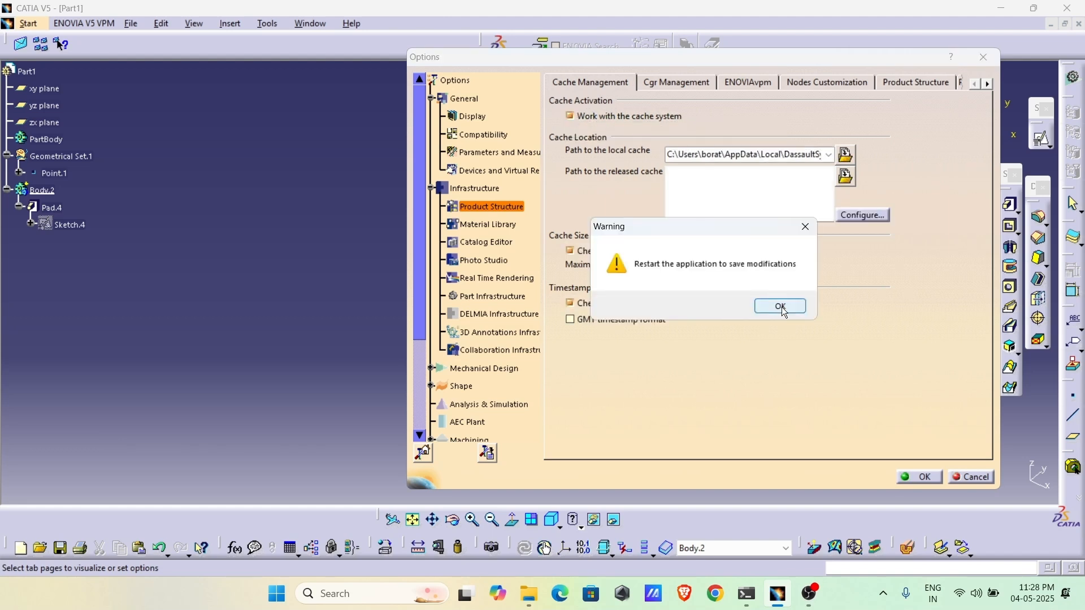
click(778, 305)
drag(685, 268, 668, 272)
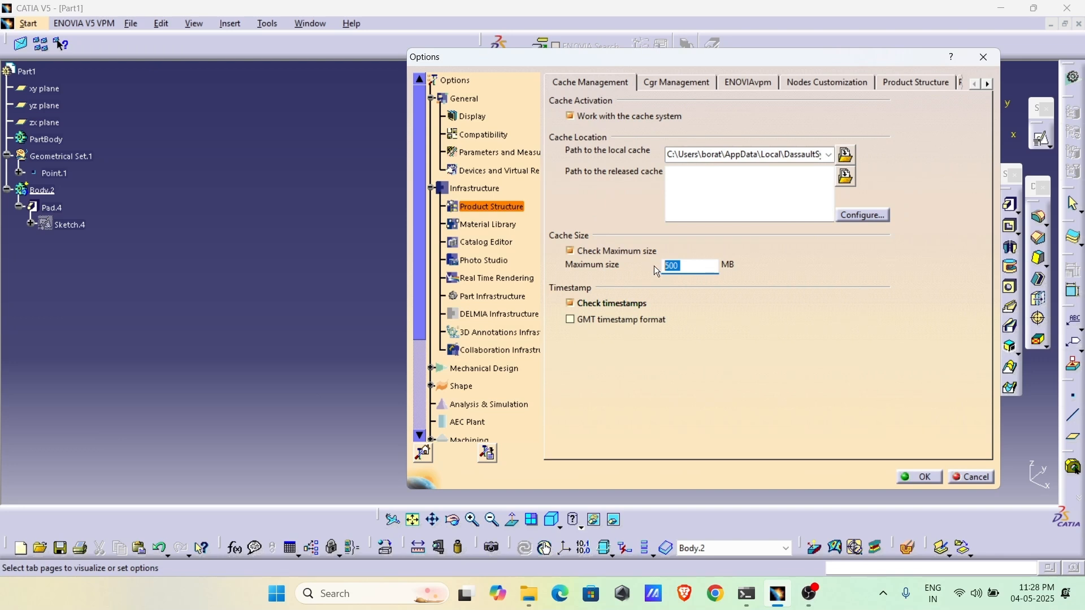
text(150000)
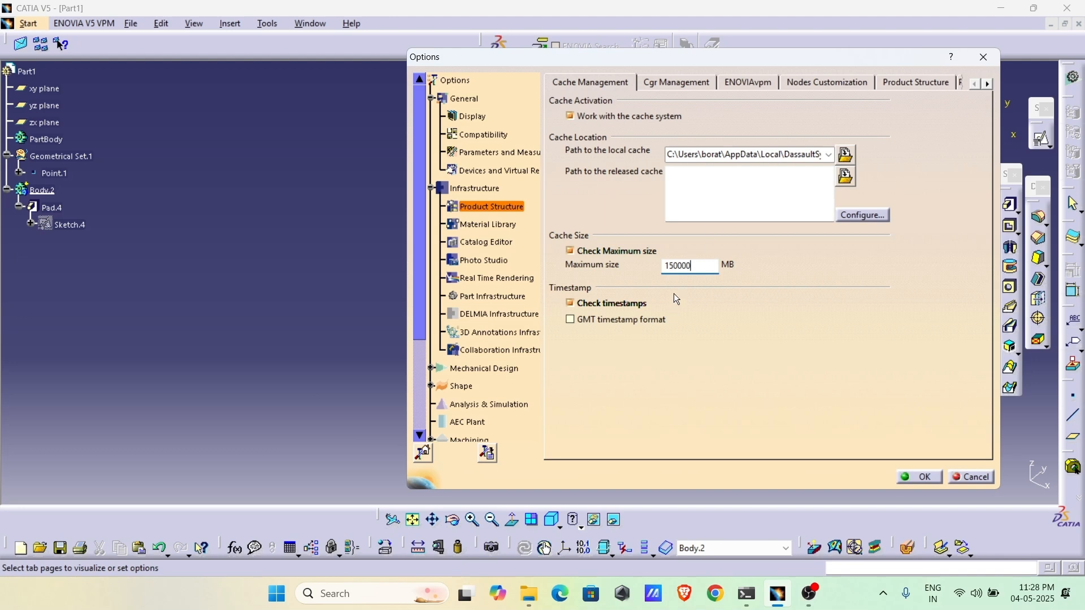
drag(699, 265, 605, 271)
click(570, 116)
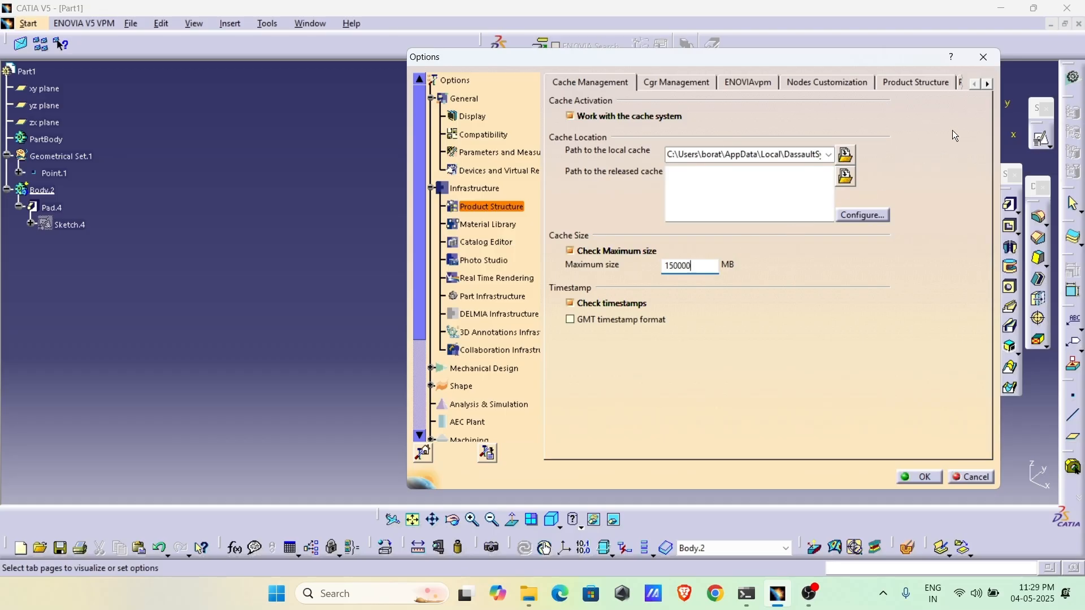
Turn on Do not activate default shapes on open in the Product Visualization settings of Product Structure.
click(483, 210)
click(987, 84)
click(988, 84)
click(836, 82)
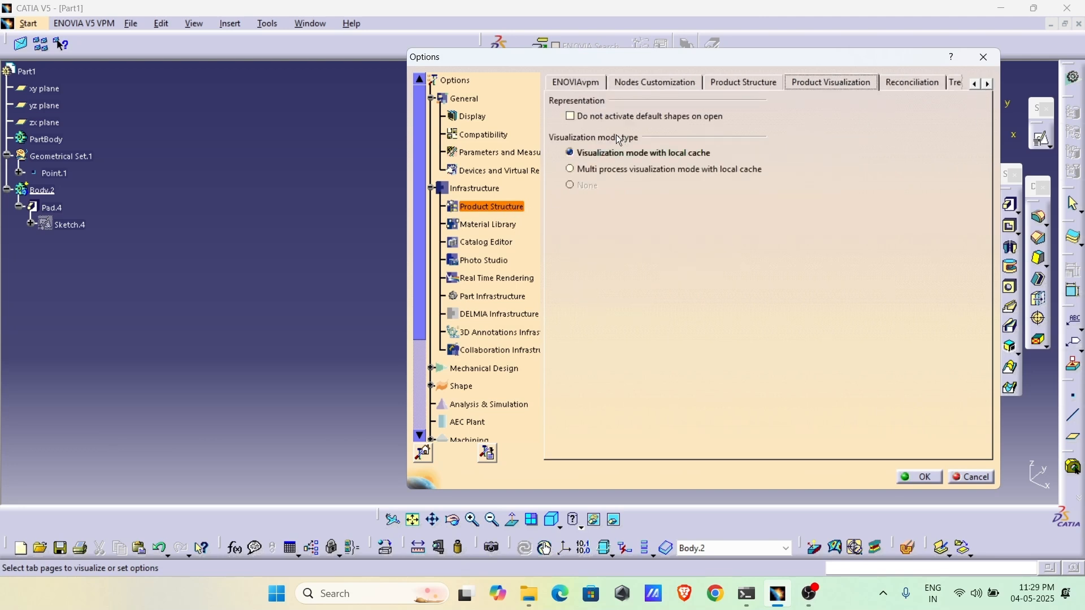
click(574, 113)
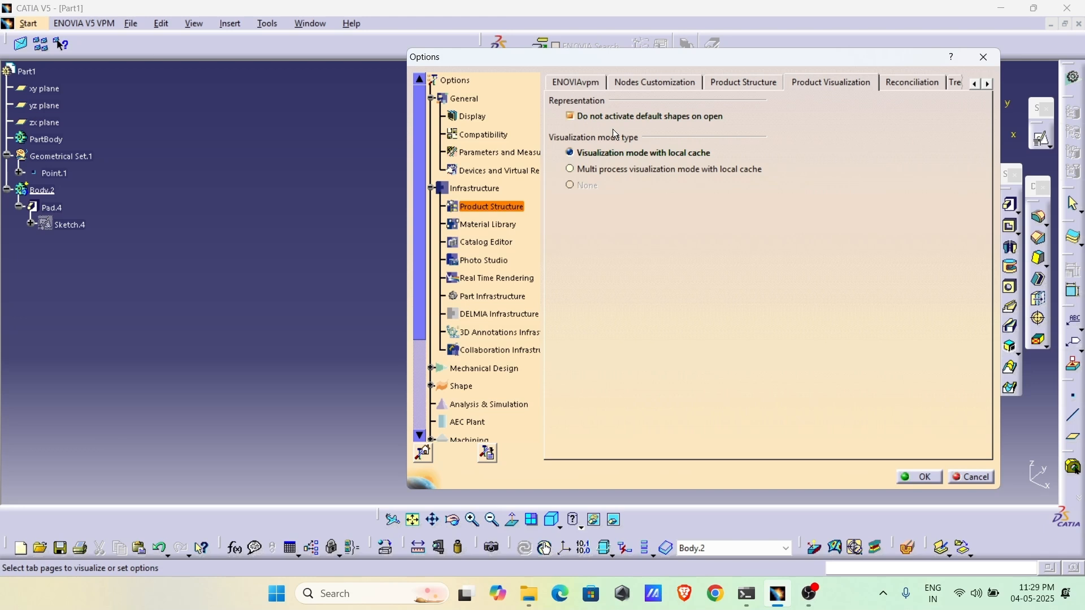
click(601, 120)
Set the update mode to Manual in the general options of Part Infrastructure.
click(470, 300)
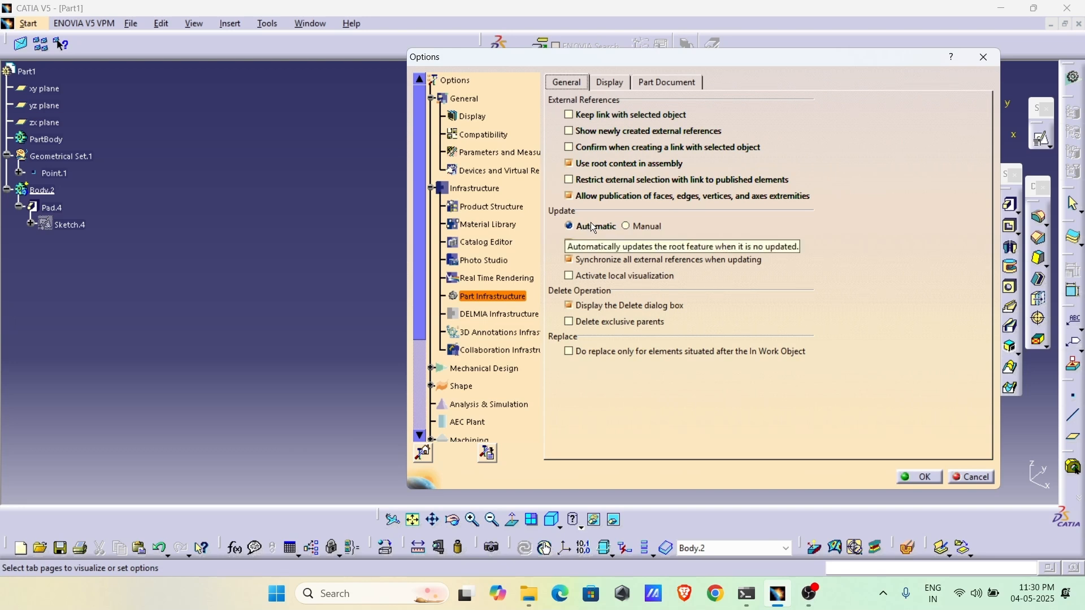
click(645, 228)
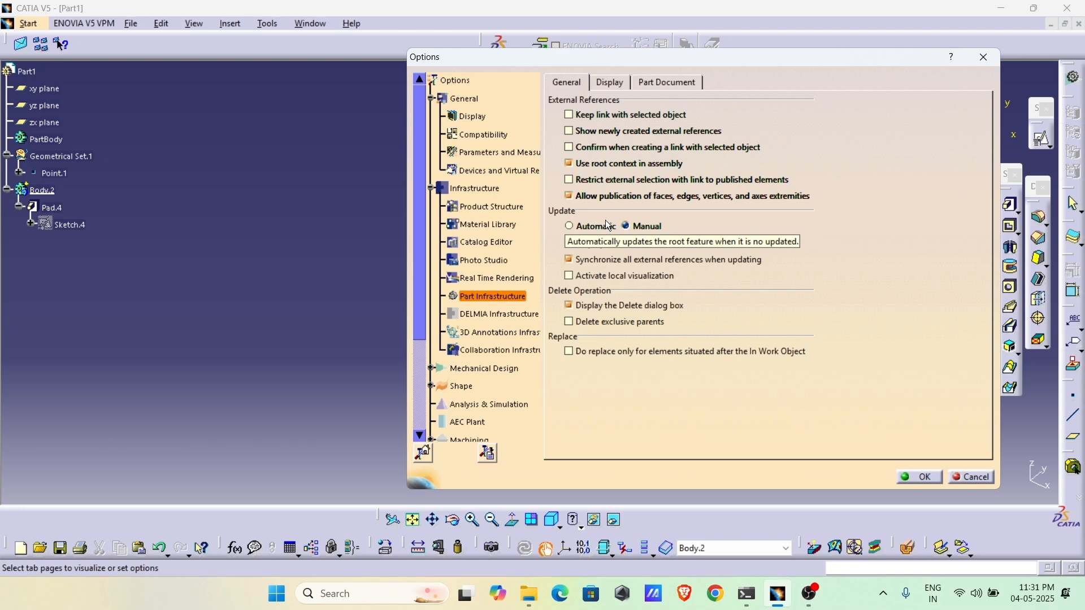
click(633, 228)
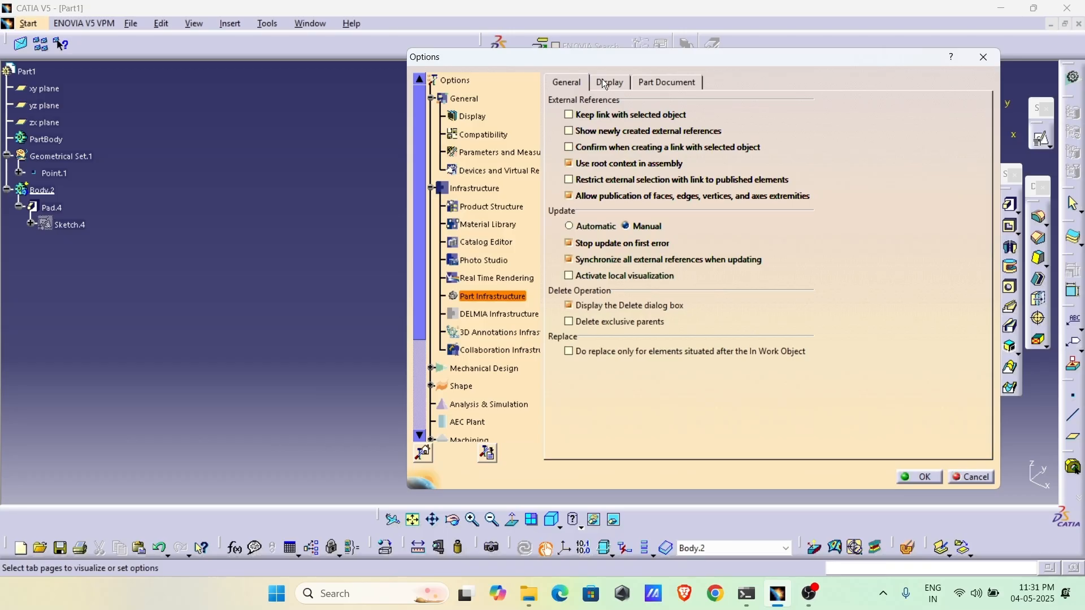
Set the axis system display size to 30 mm for Part Infrastructure and view the Part Document options.
click(606, 83)
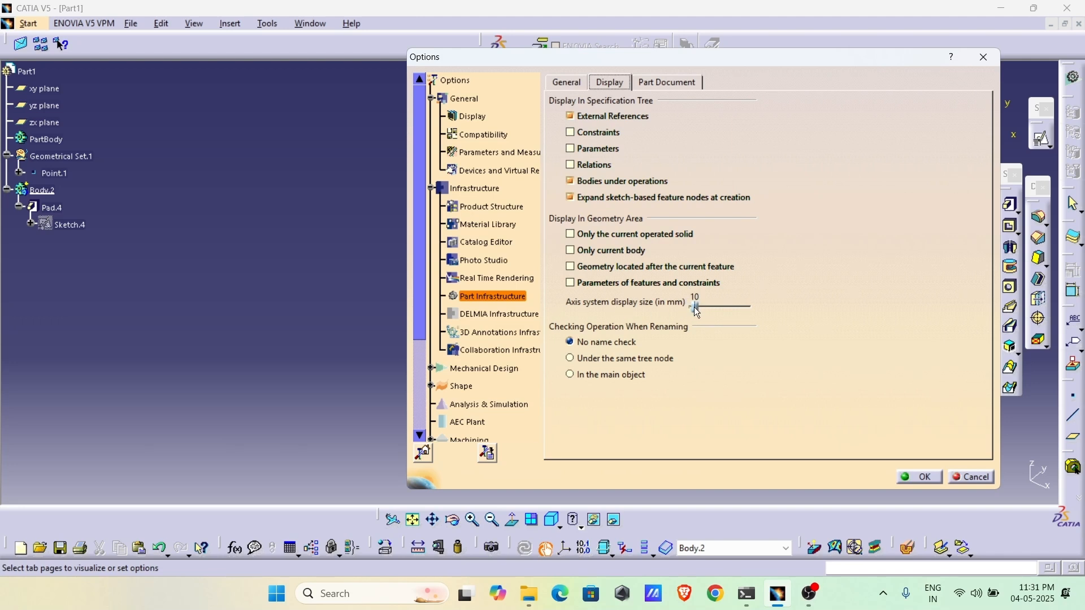
drag(696, 309, 708, 310)
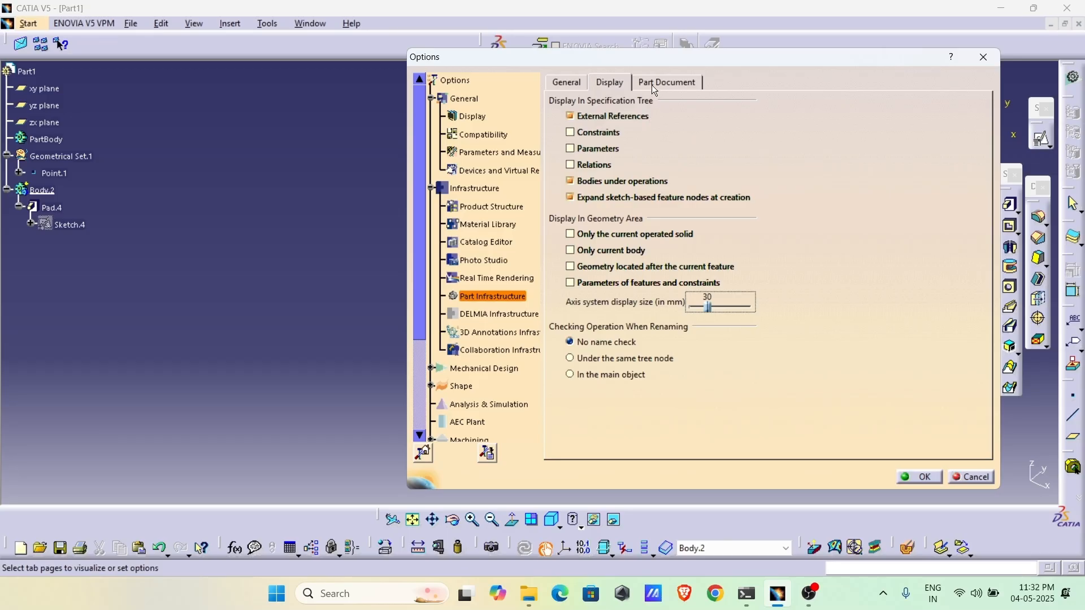
click(655, 91)
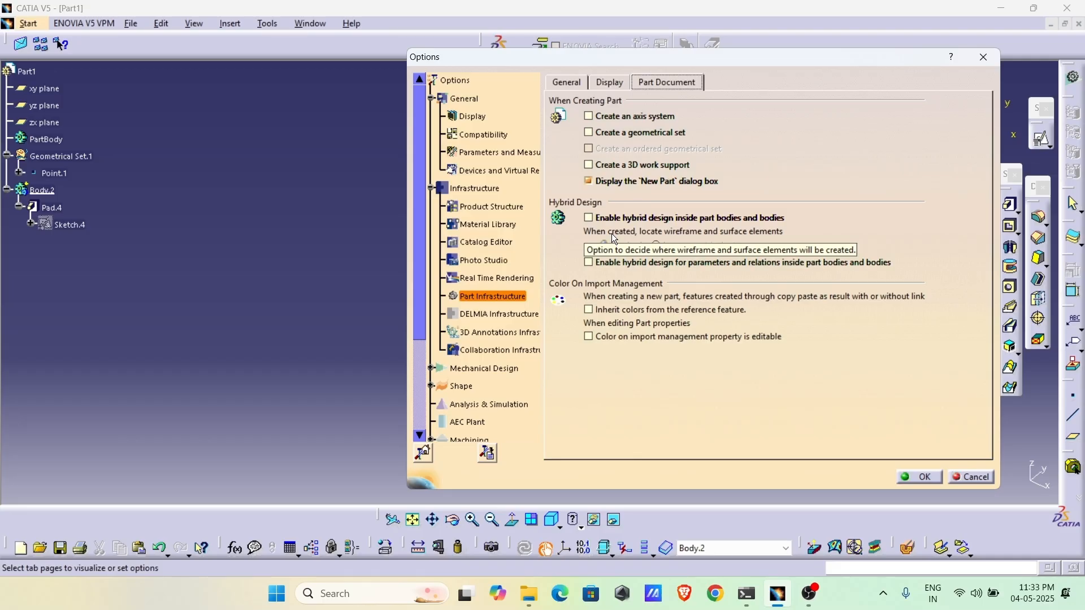
Set the DMU Sectioning results window of Assembly Design to Tile vertically.
scroll(452, 319, down, 2)
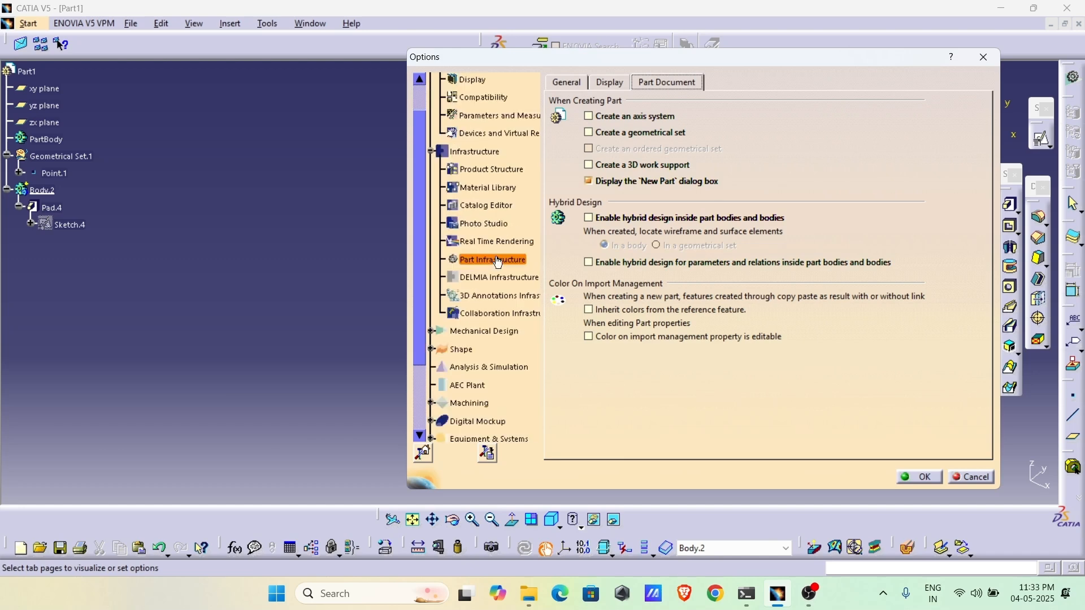
click(469, 294)
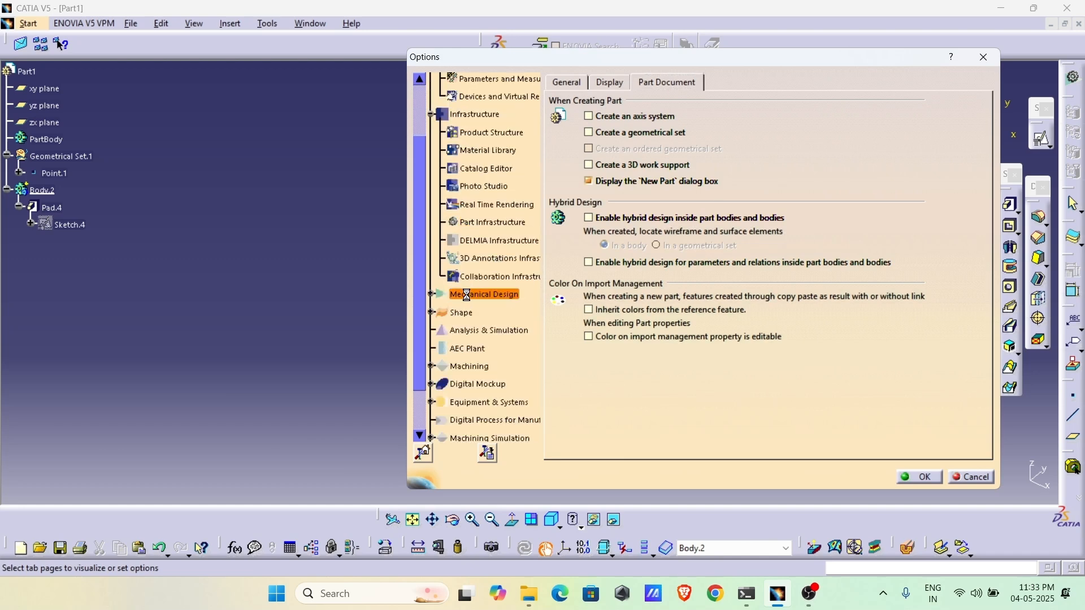
scroll(470, 267, down, 1)
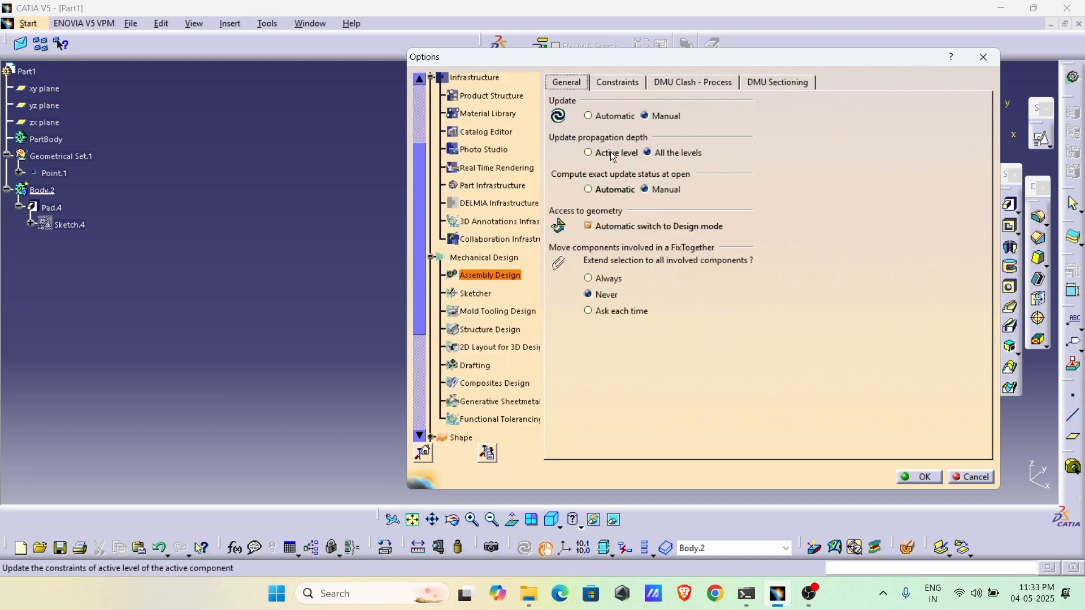
click(771, 82)
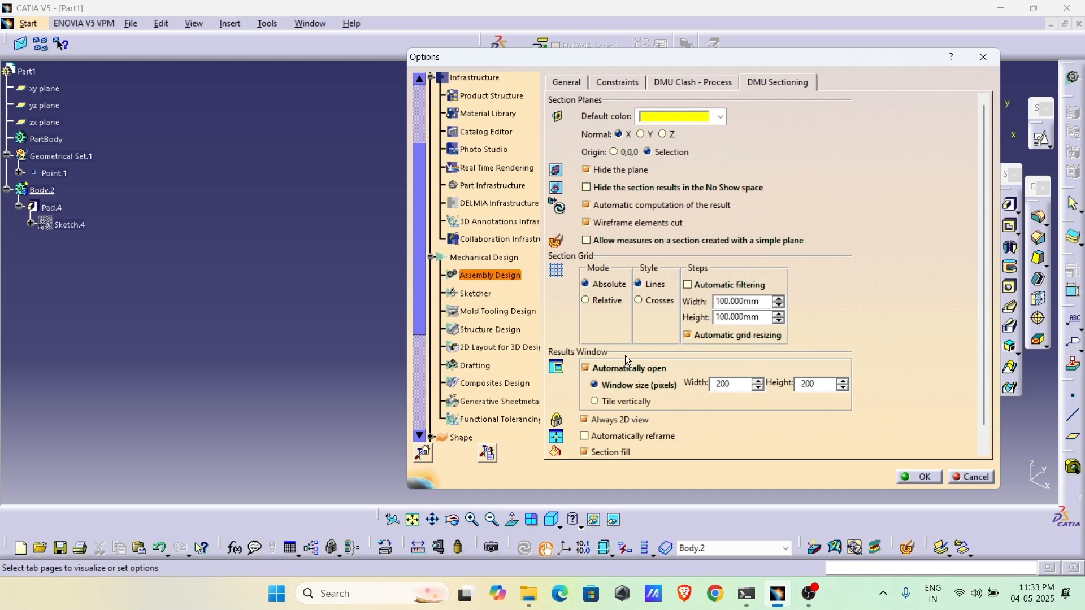
click(596, 402)
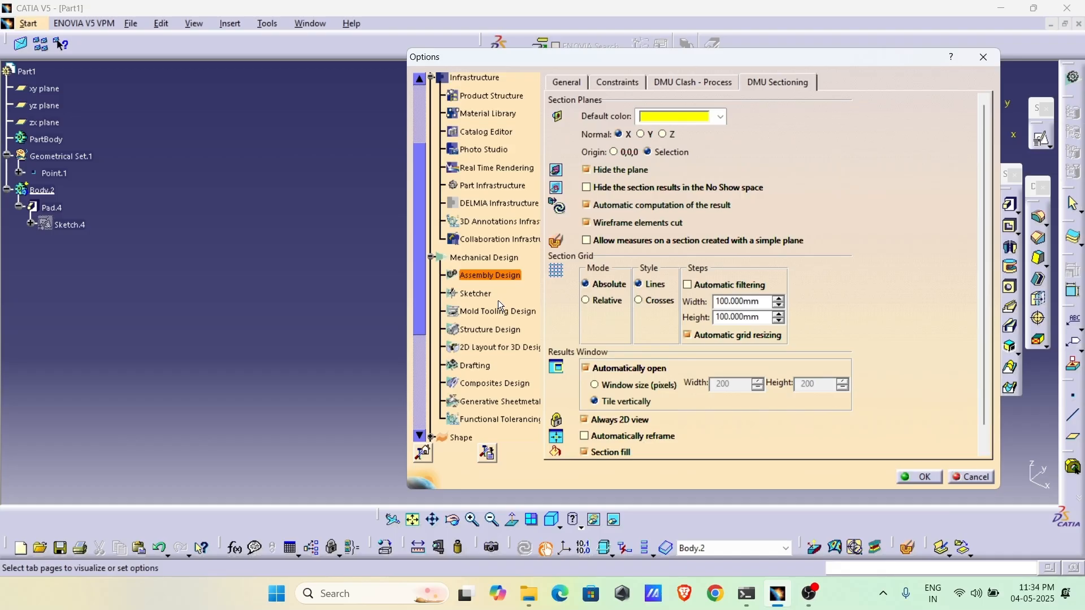
Enable the Modify overrun, Modify blanking, Insert text before and Insert text after drafting manipulators for both creation and modification.
click(478, 364)
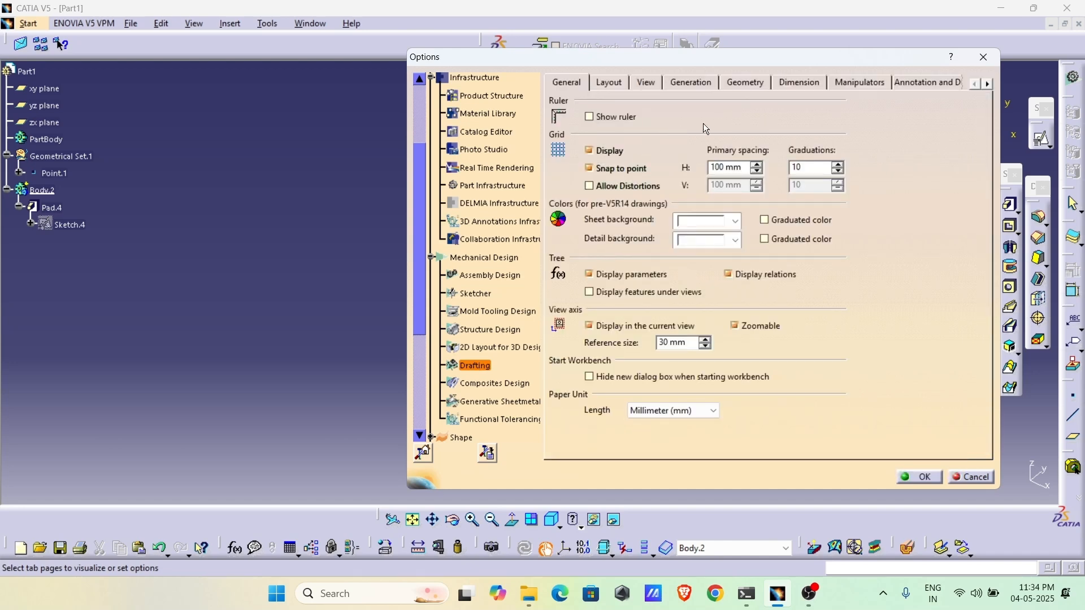
click(867, 83)
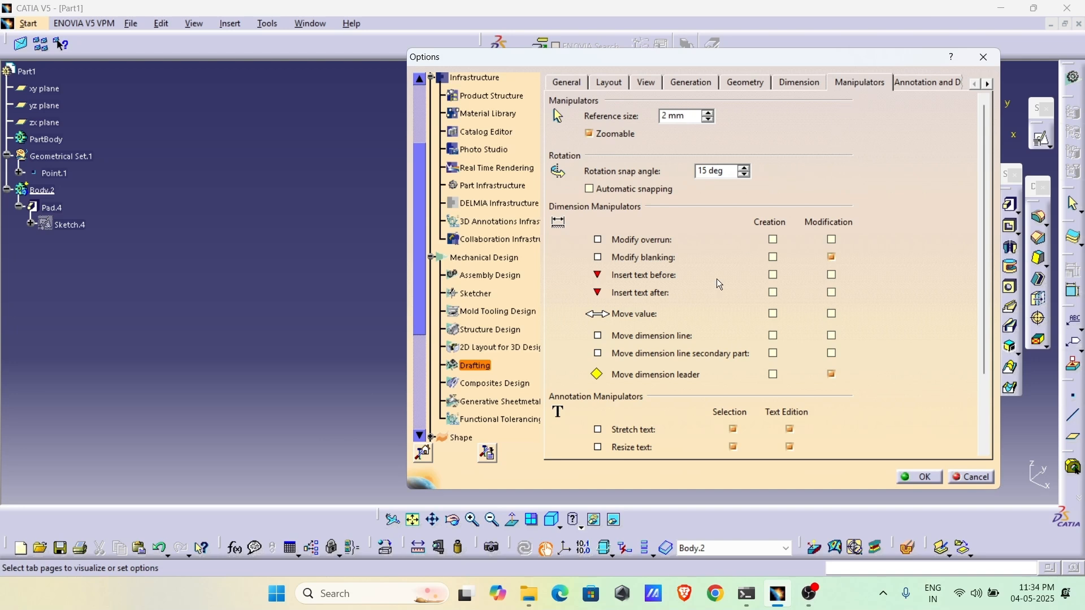
click(773, 240)
click(773, 258)
click(772, 275)
click(773, 293)
click(831, 241)
click(831, 275)
click(831, 293)
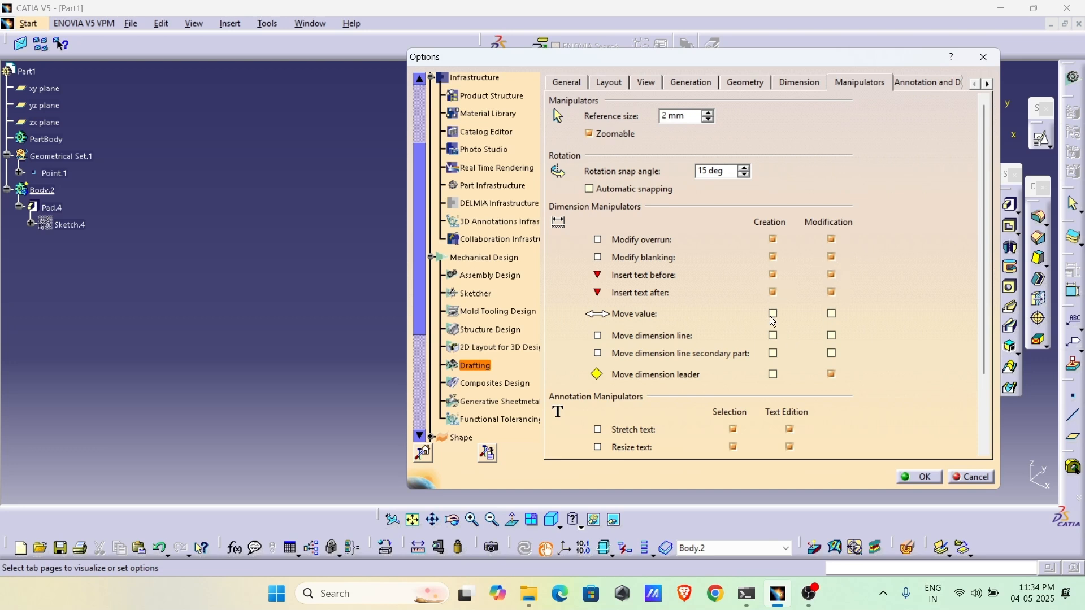
Enable the Move value, dimension line, line secondary part and dimension leader manipulators for creation and modification, and accept the options.
click(773, 314)
click(773, 336)
click(773, 354)
click(773, 374)
click(831, 314)
click(831, 336)
click(832, 353)
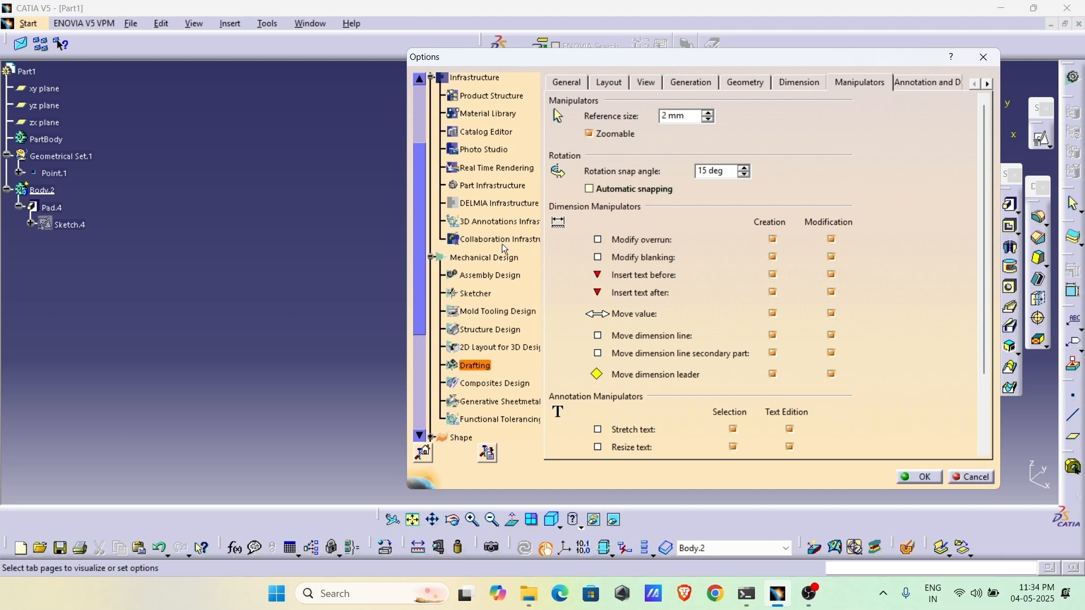
drag(447, 56, 412, 41)
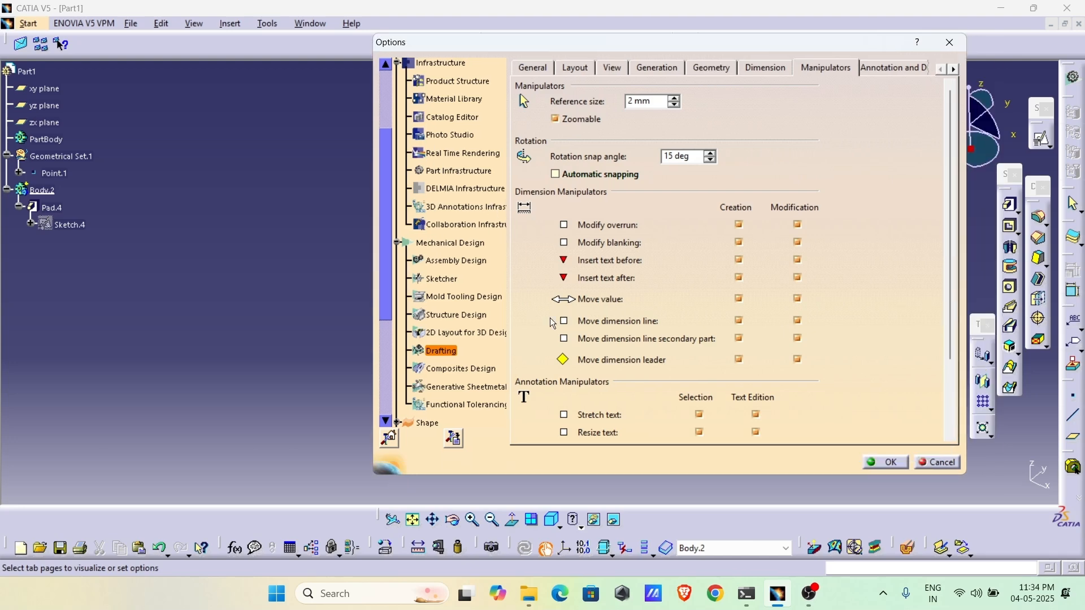
click(895, 463)
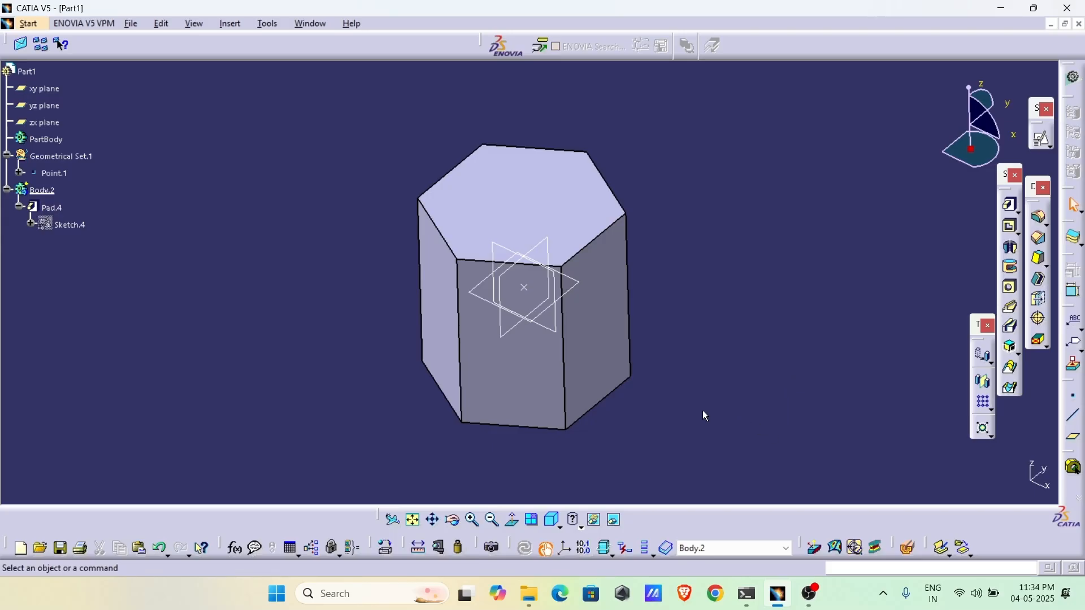
Open the Customize dialog and examine the favorite workbenches listed for the Start menu.
click(267, 24)
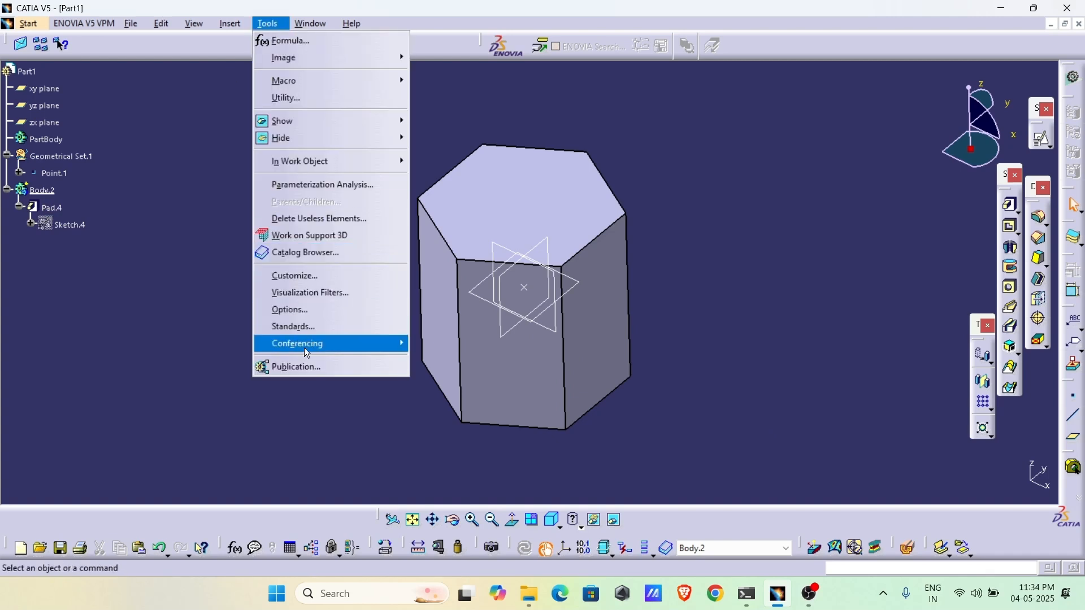
click(299, 276)
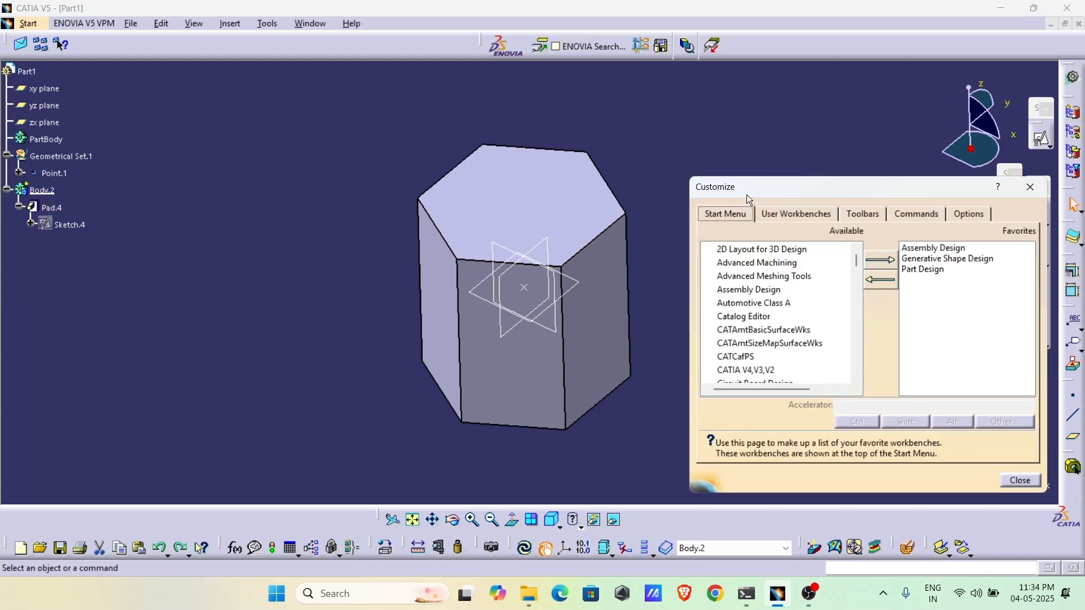
drag(747, 193, 565, 177)
click(770, 234)
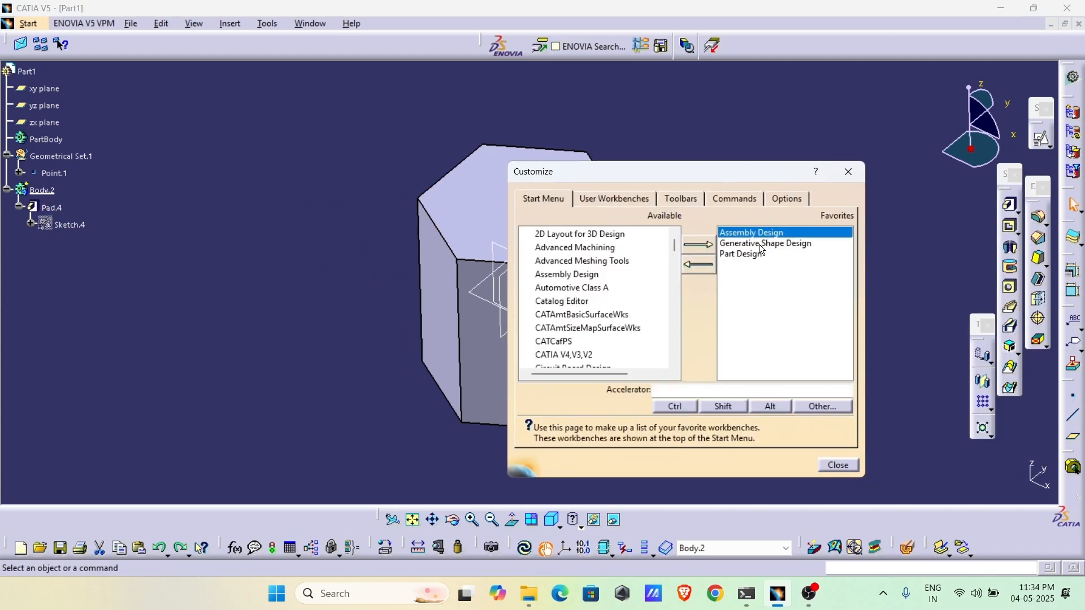
click(761, 246)
click(751, 256)
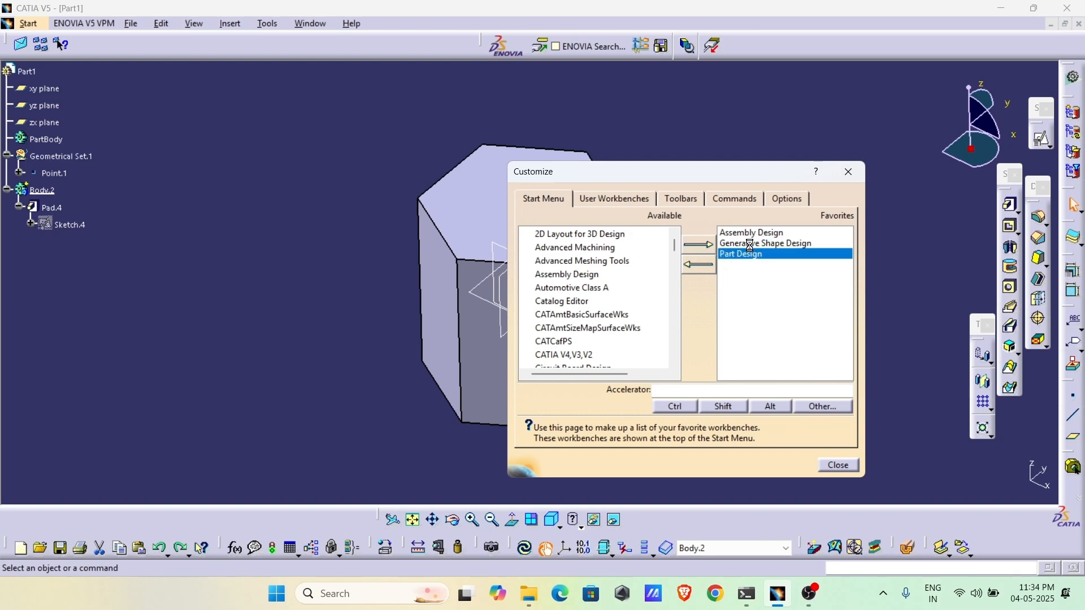
click(752, 234)
click(747, 244)
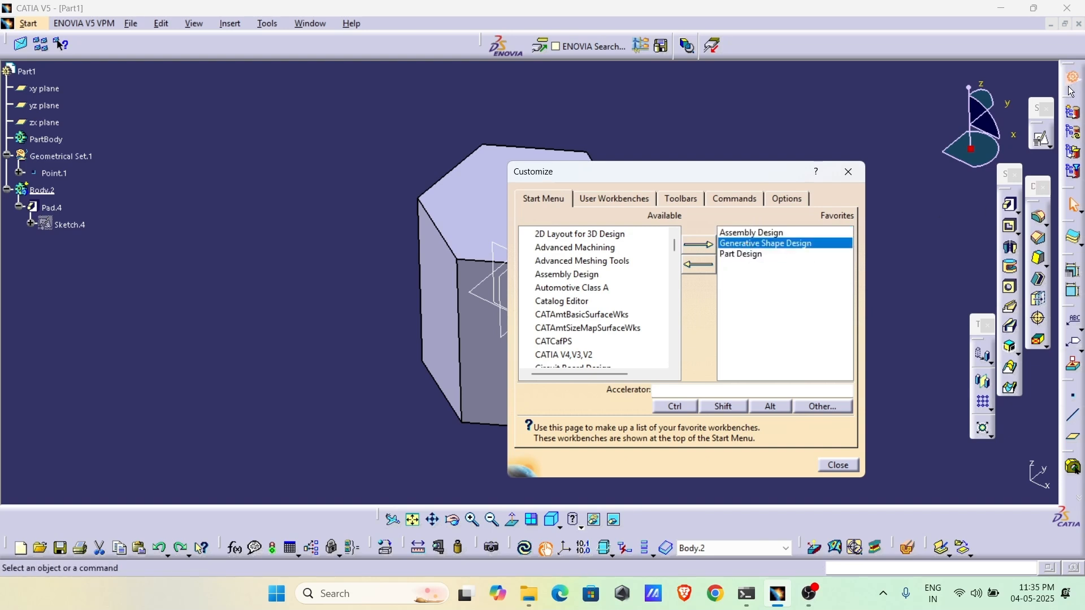
click(775, 234)
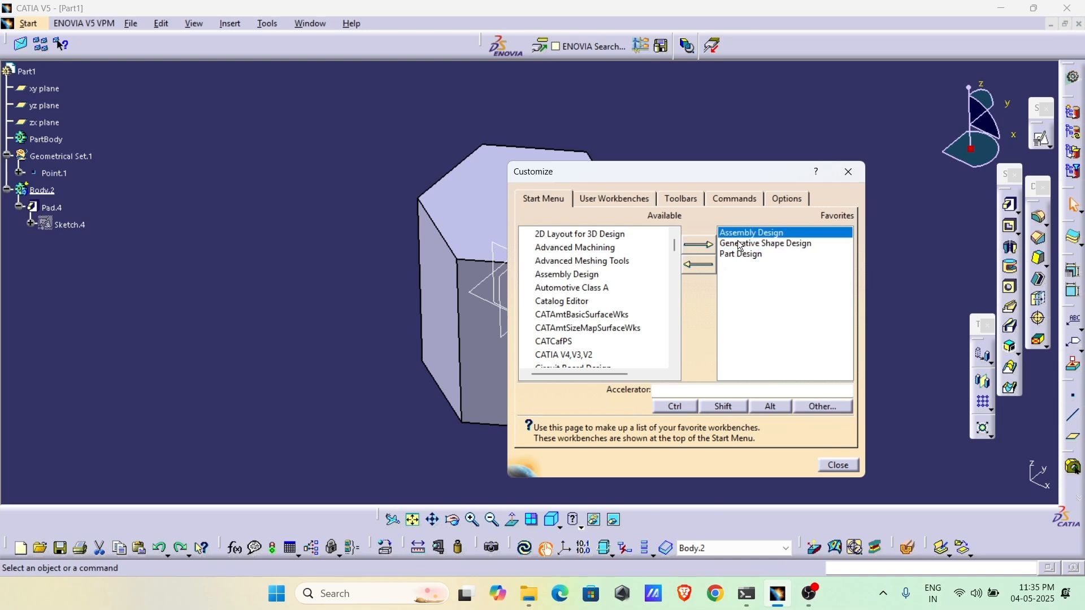
click(734, 244)
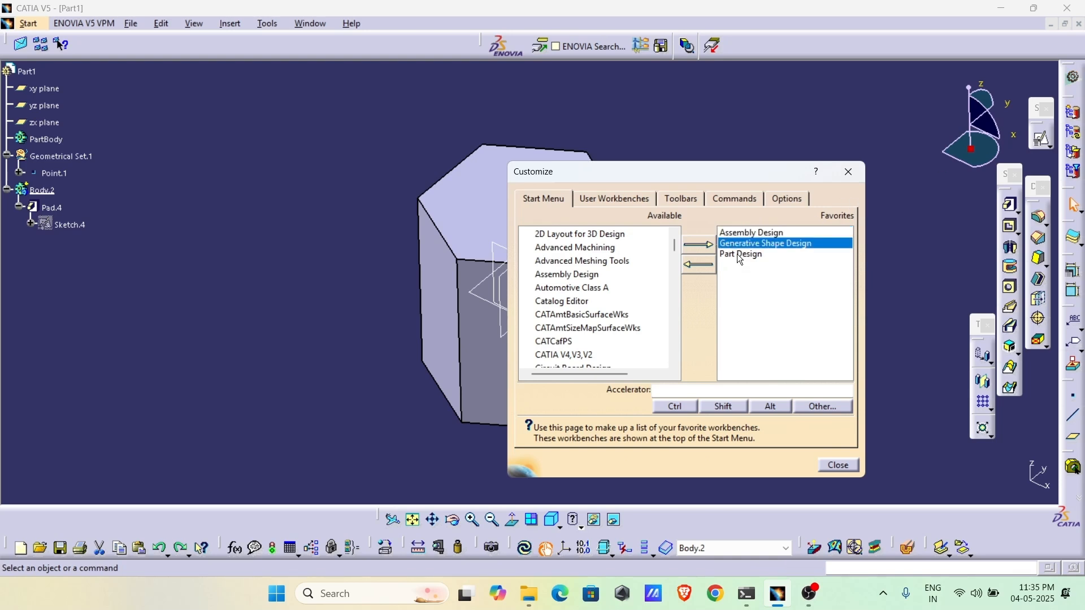
click(737, 255)
click(735, 232)
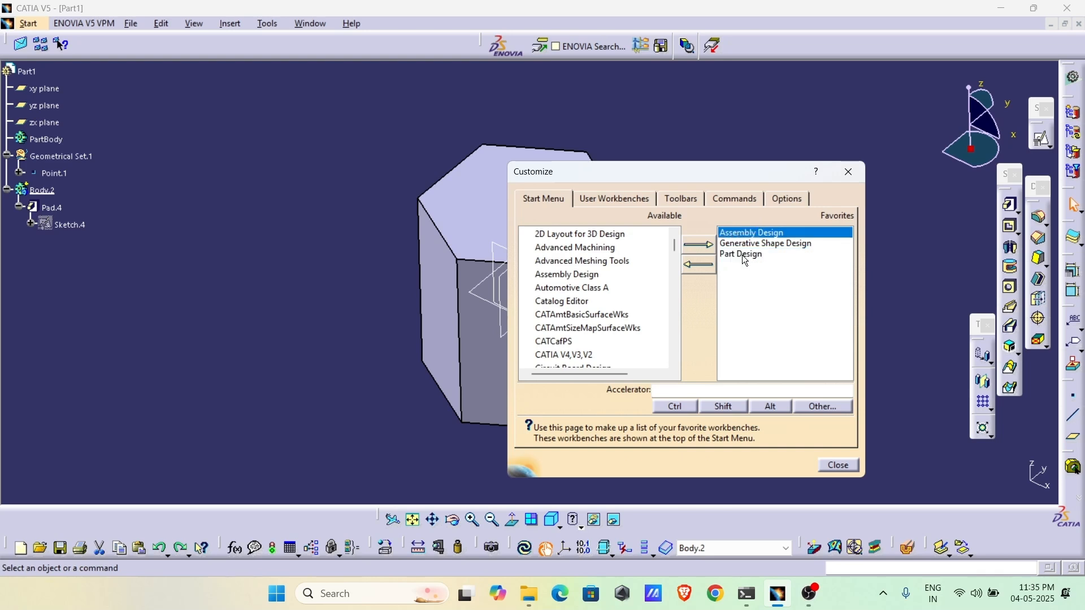
Add the Drafting workbench to the list of favorite workbenches.
click(582, 247)
scroll(587, 305, down, 2)
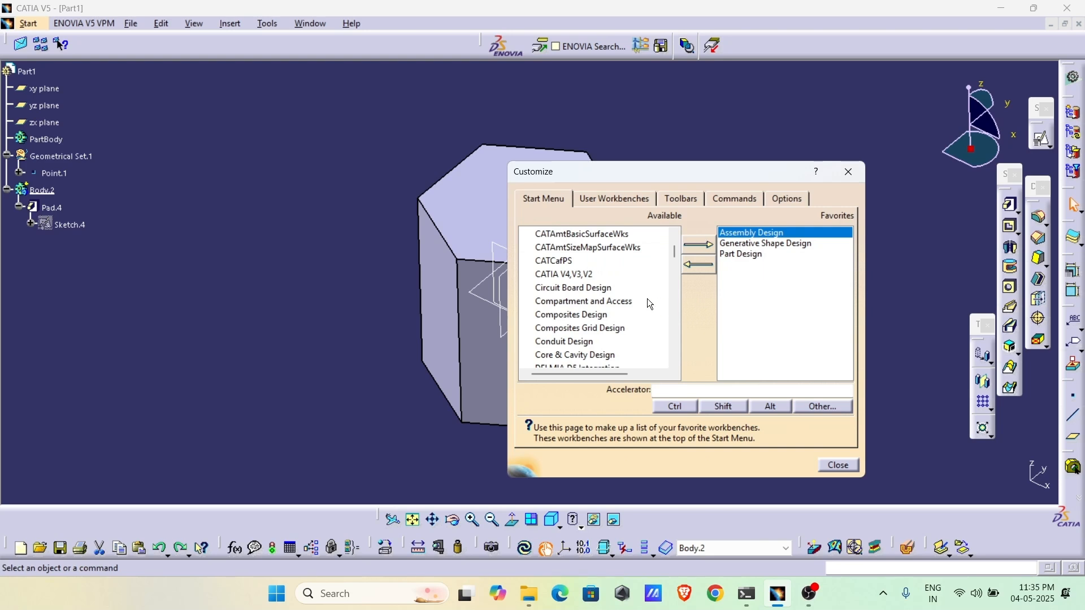
scroll(585, 305, down, 4)
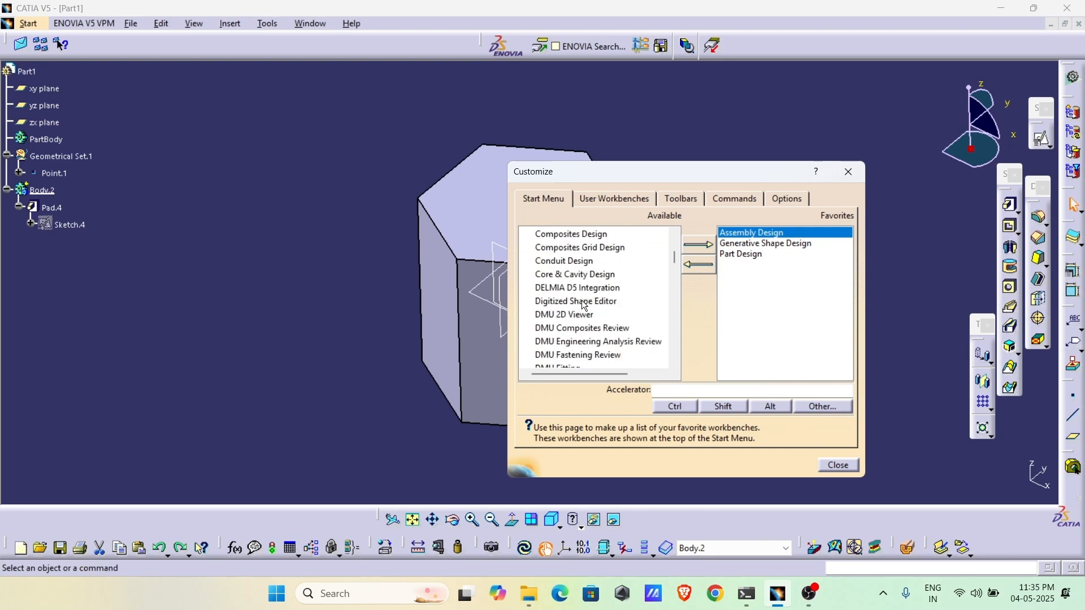
scroll(584, 305, down, 3)
click(551, 248)
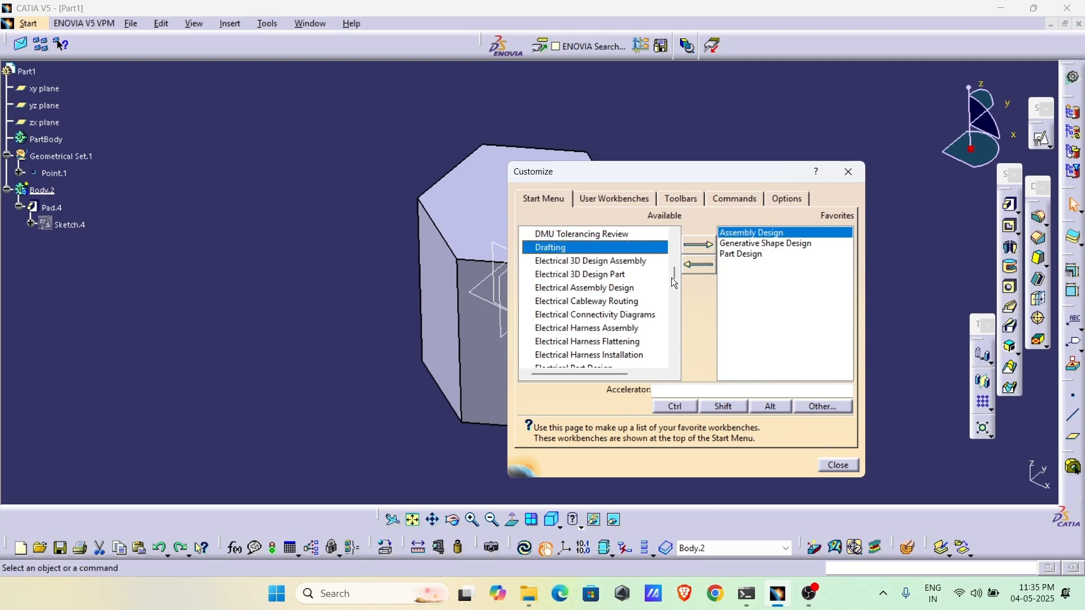
click(704, 253)
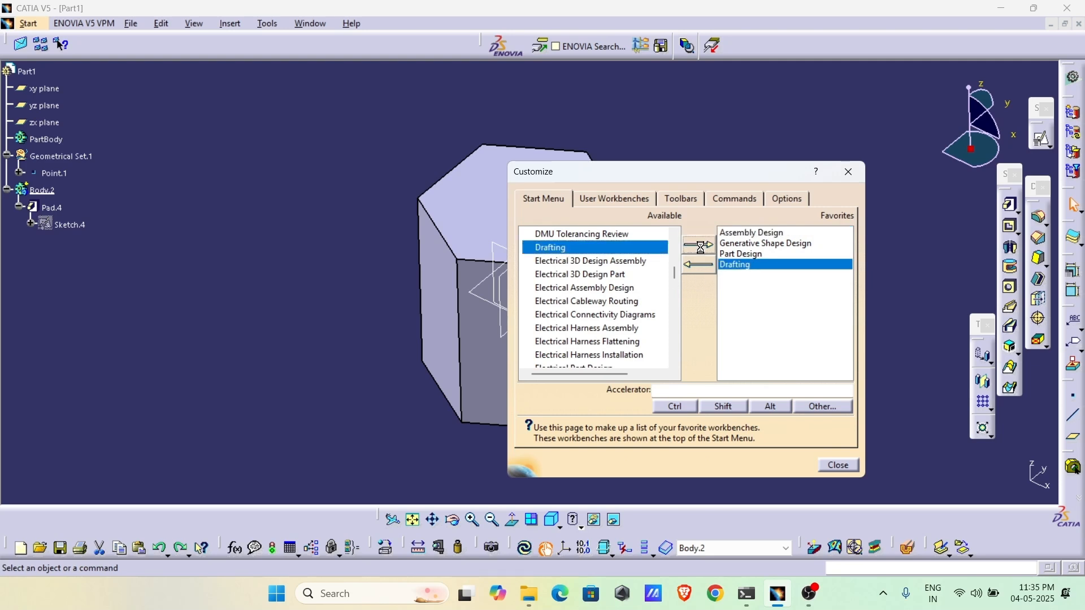
Assign the accelerator Ctrl+1 to the Part Design favorite and Ctrl+2 to Generative Shape Design.
click(740, 254)
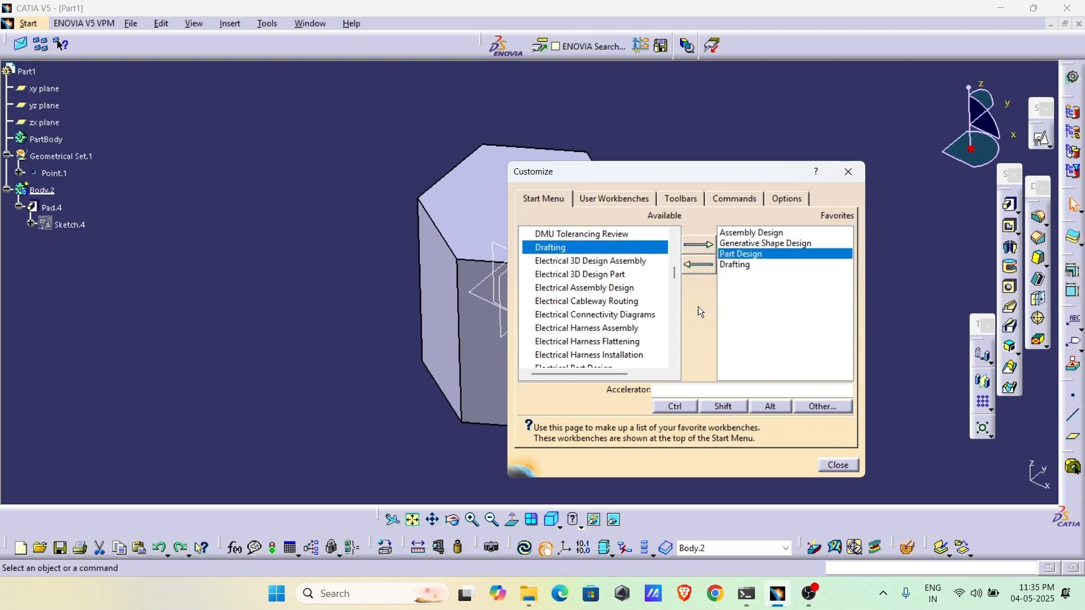
click(671, 391)
click(671, 404)
text(+1)
click(730, 244)
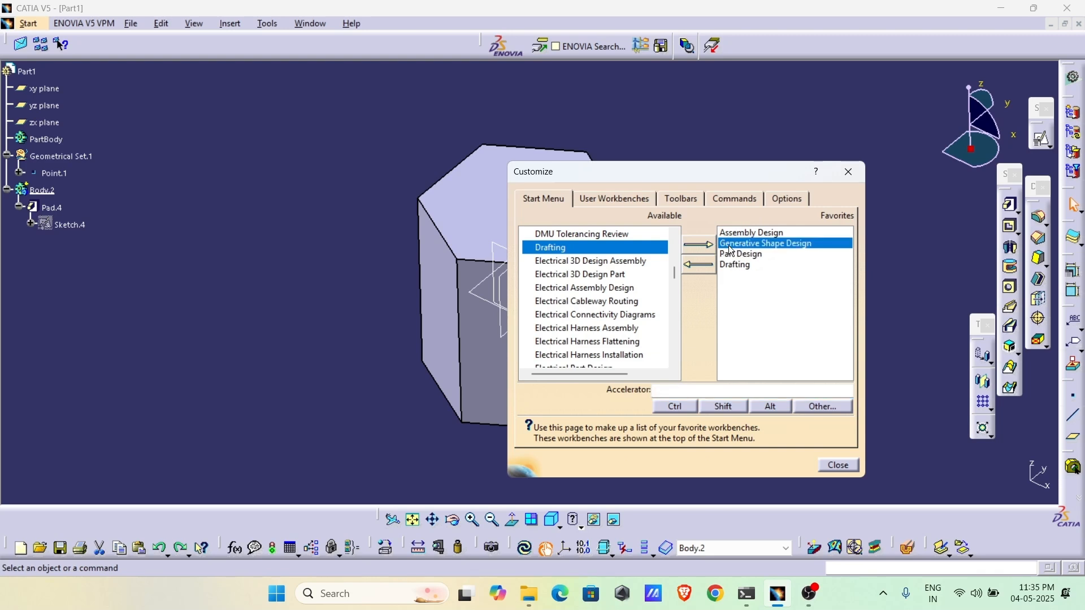
click(675, 406)
text(+2)
Assign the accelerator Ctrl+3 to the Assembly Design favorite, and select the Drafting favorite.
click(747, 231)
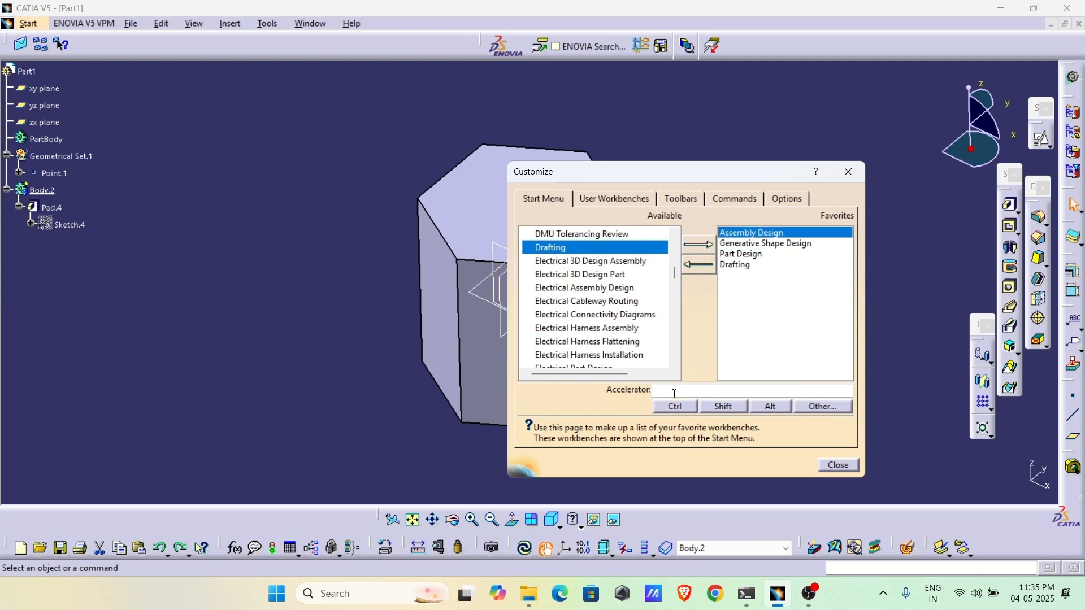
click(672, 406)
text(+3)
click(737, 265)
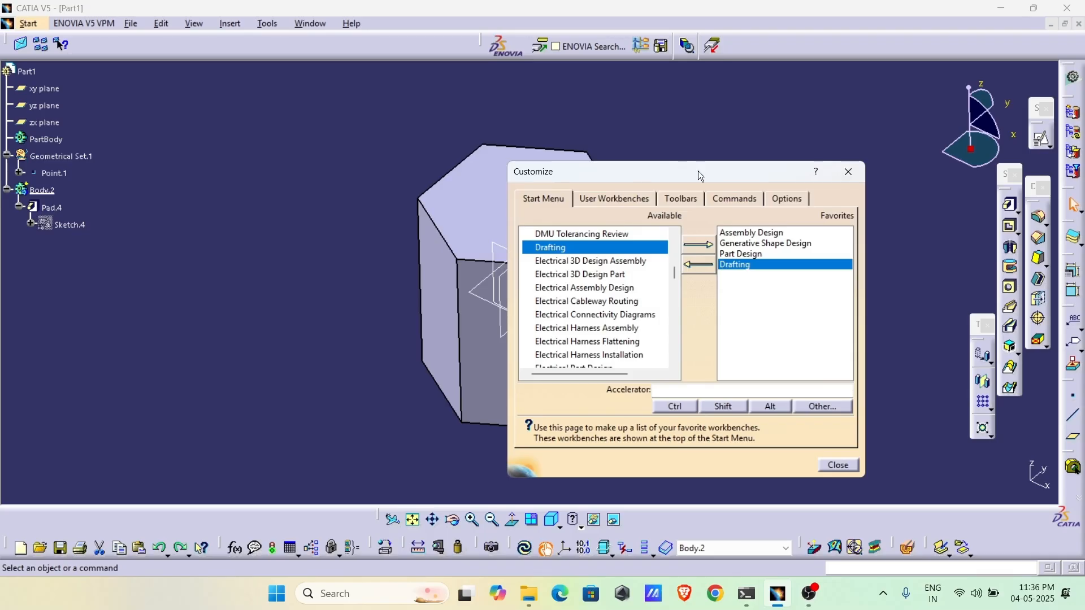
Restore the contents and the positions of all toolbars in the current workbench.
click(687, 199)
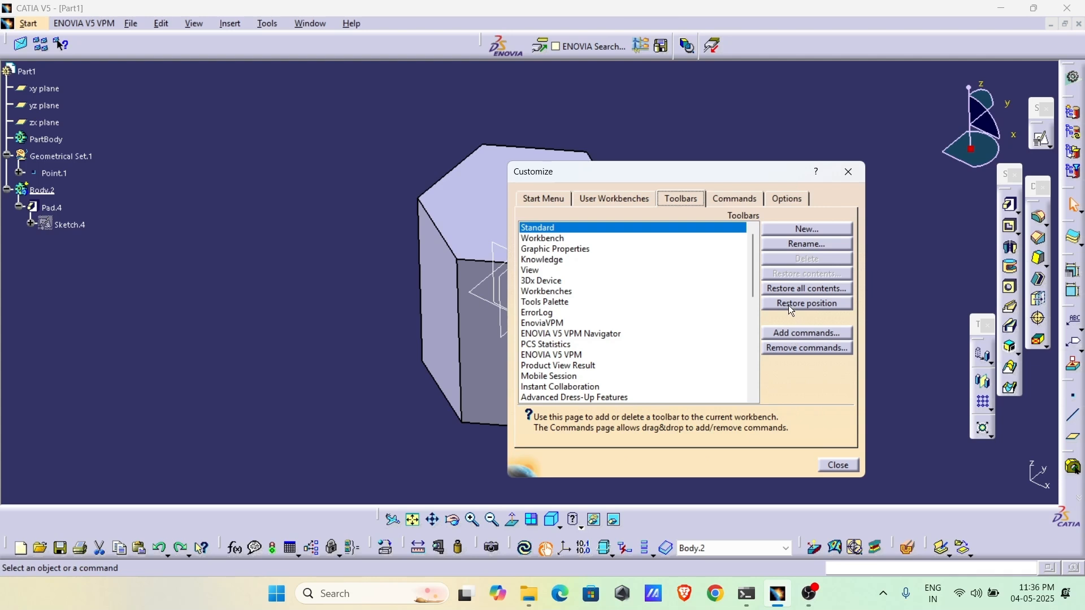
click(788, 290)
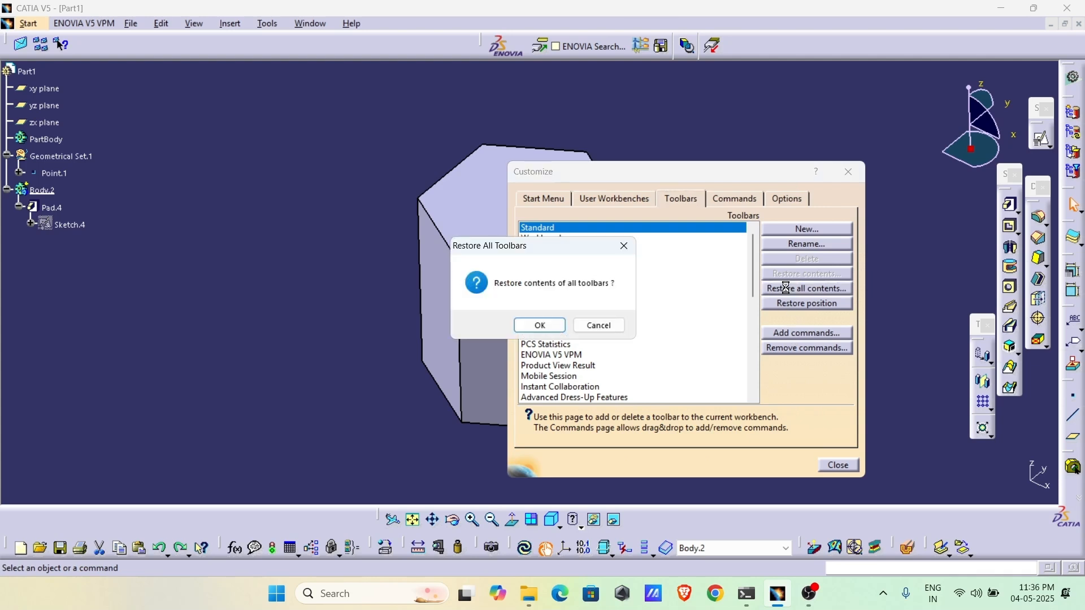
click(541, 325)
click(788, 304)
click(537, 326)
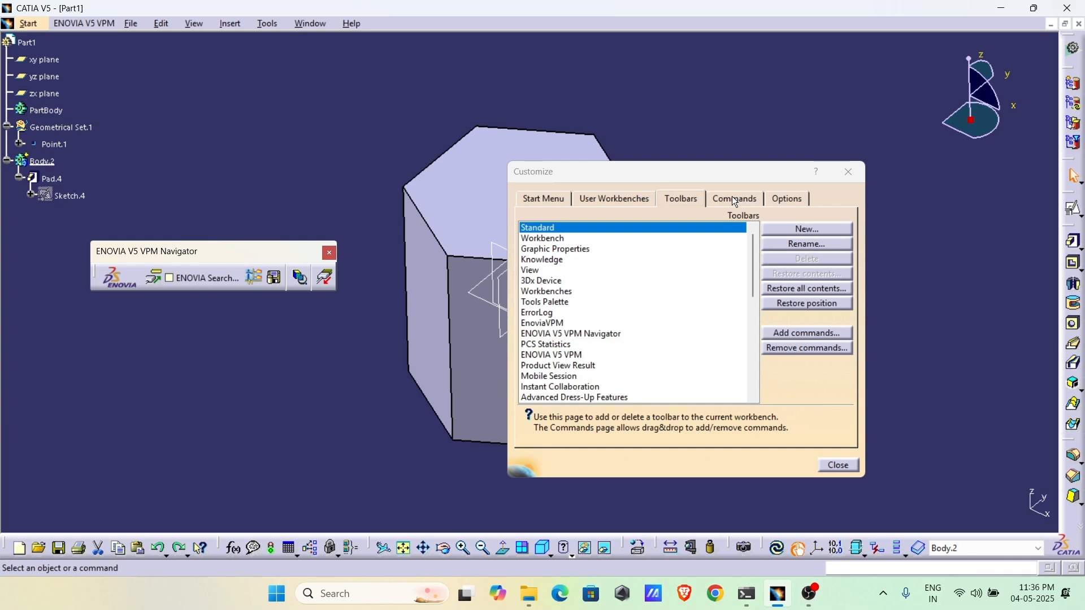
Add the Clear History command from the Edit category to the small toolbar just before the measuring tools.
click(731, 196)
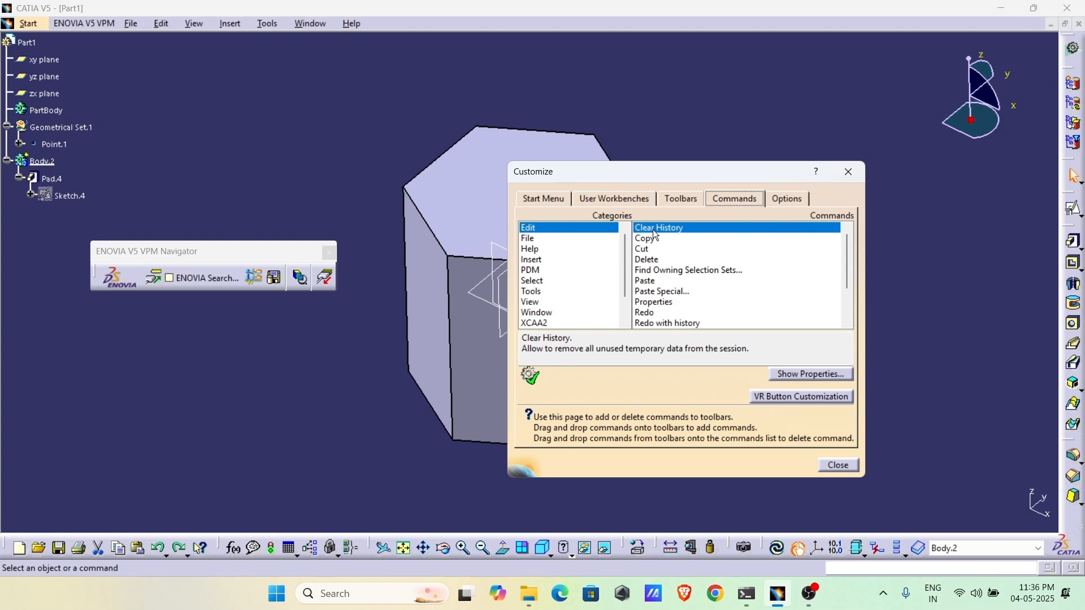
drag(652, 229, 648, 541)
drag(647, 541, 650, 556)
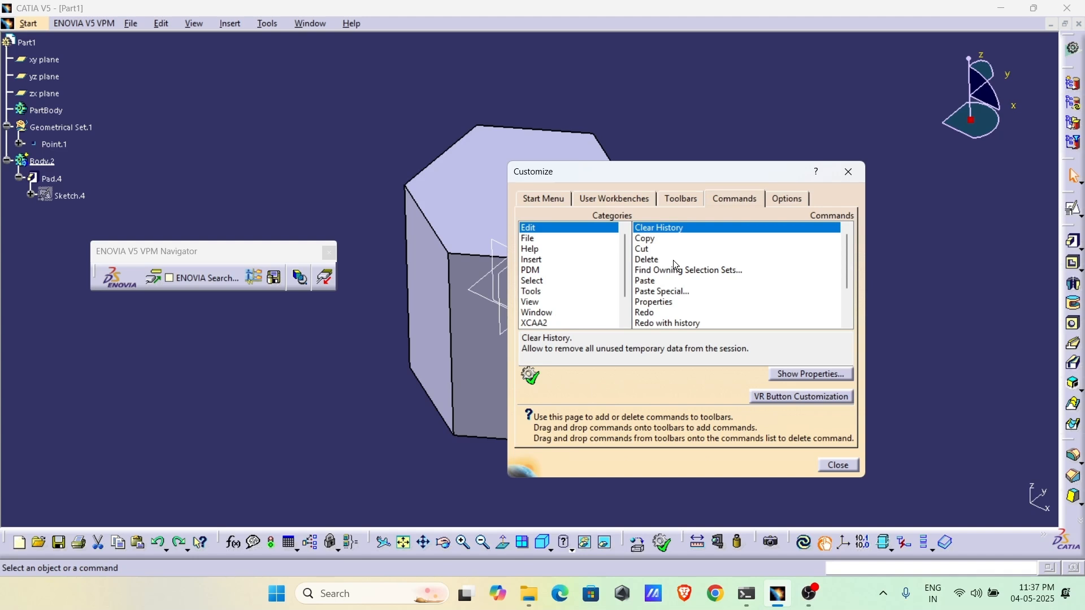
Find the Hide/Show command in the View category and show its command properties.
click(536, 304)
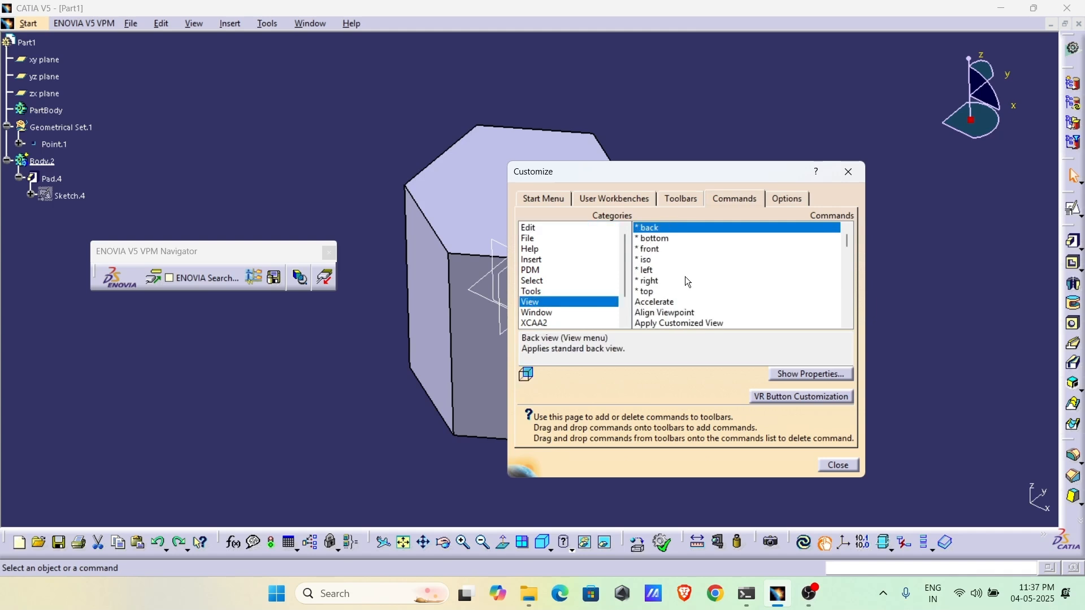
click(688, 281)
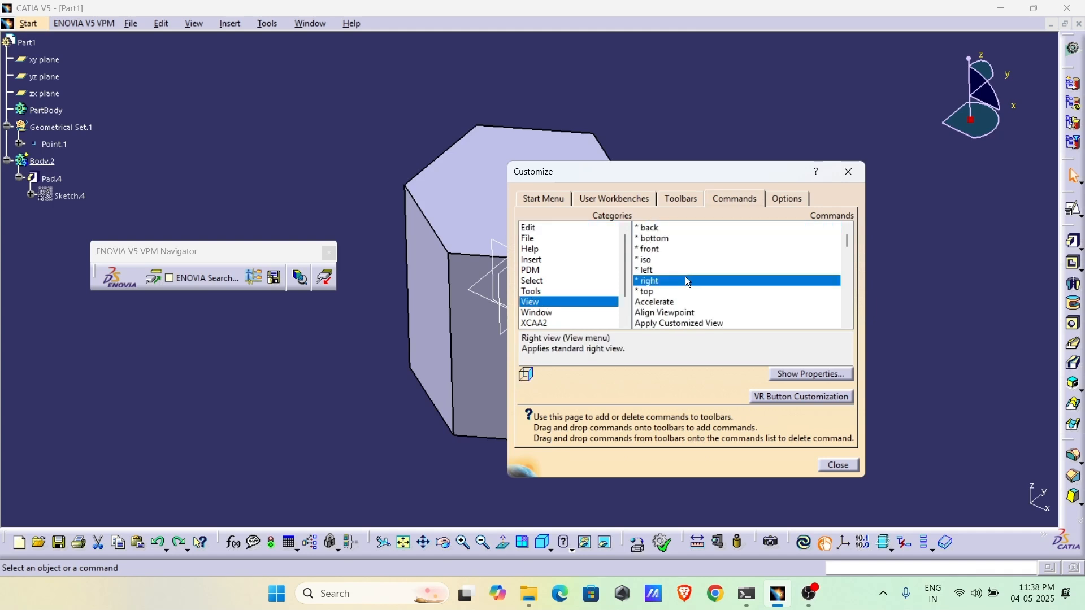
key(h)
key(h)
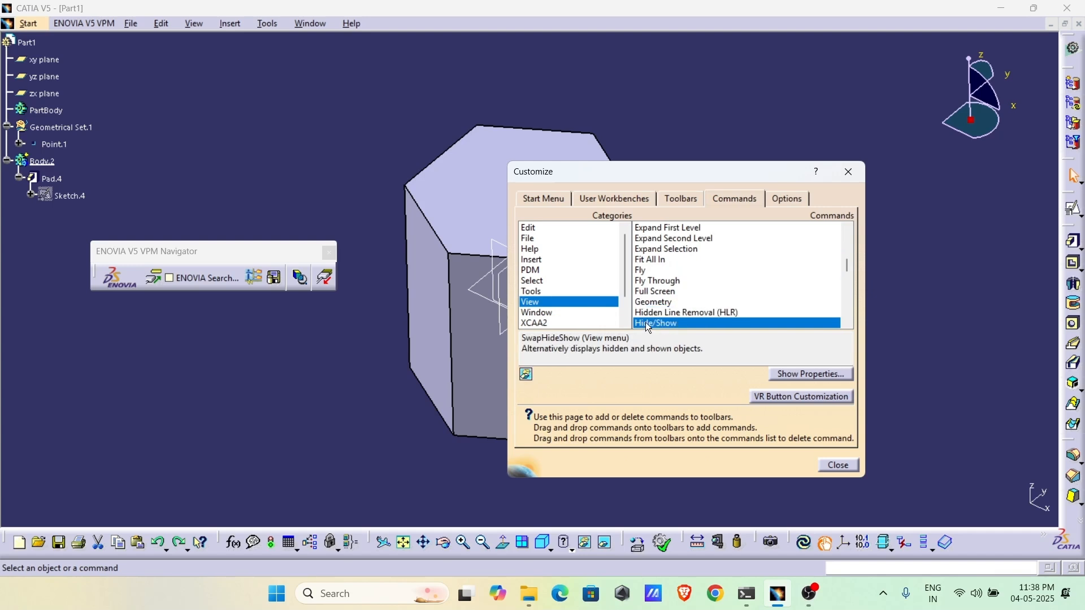
double_click(645, 322)
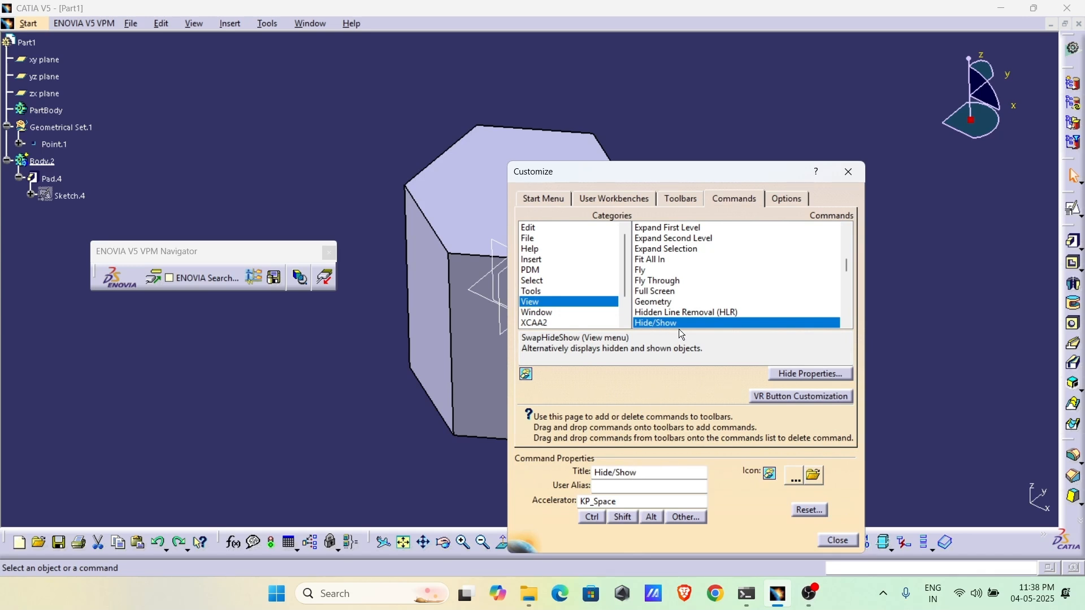
drag(650, 177, 675, 111)
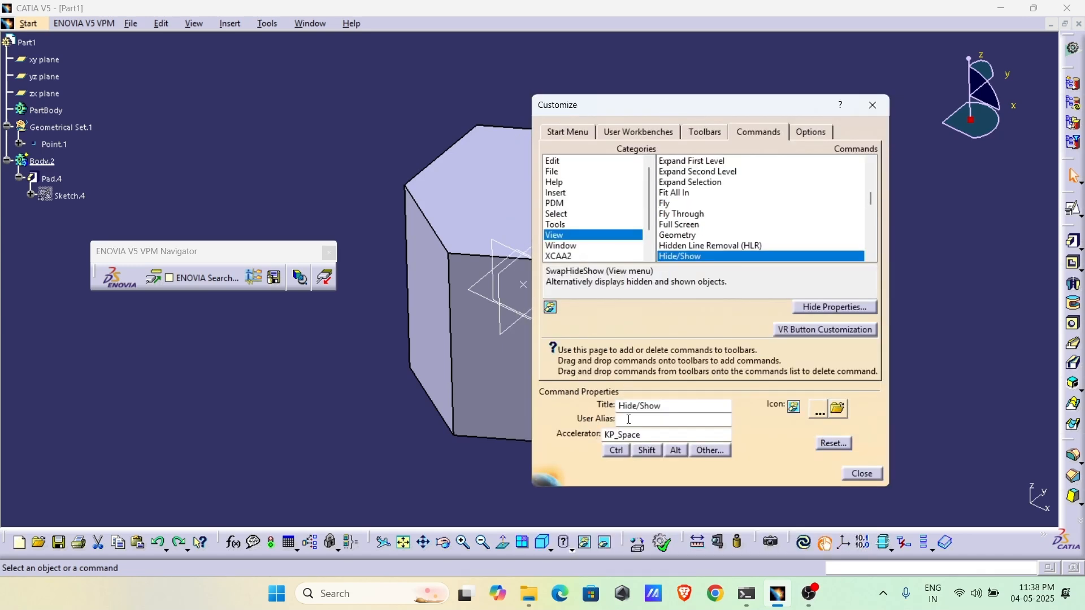
Clear the Hide/Show command's accelerator and assign KP_Space from the list of special keys.
double_click(654, 435)
click(711, 452)
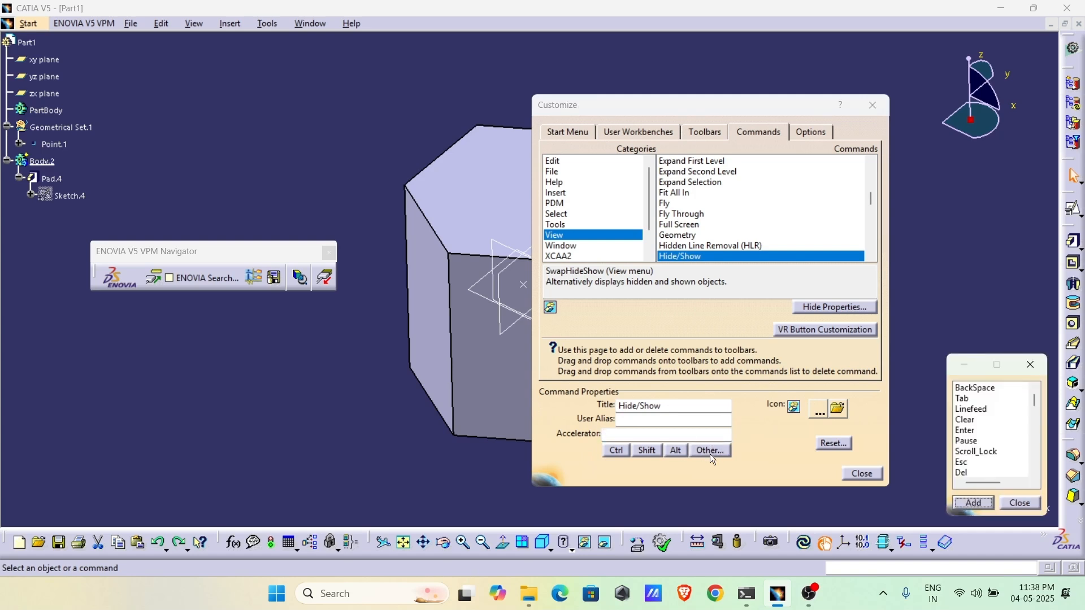
click(979, 442)
key(k)
key(k)
key(k)
key(k)
key(k)
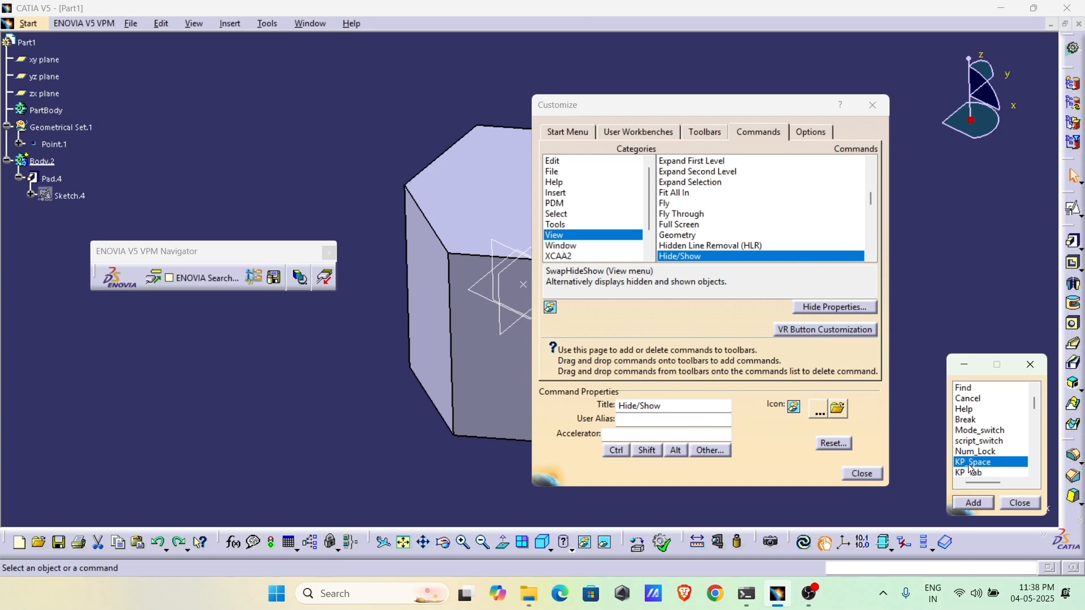
click(965, 503)
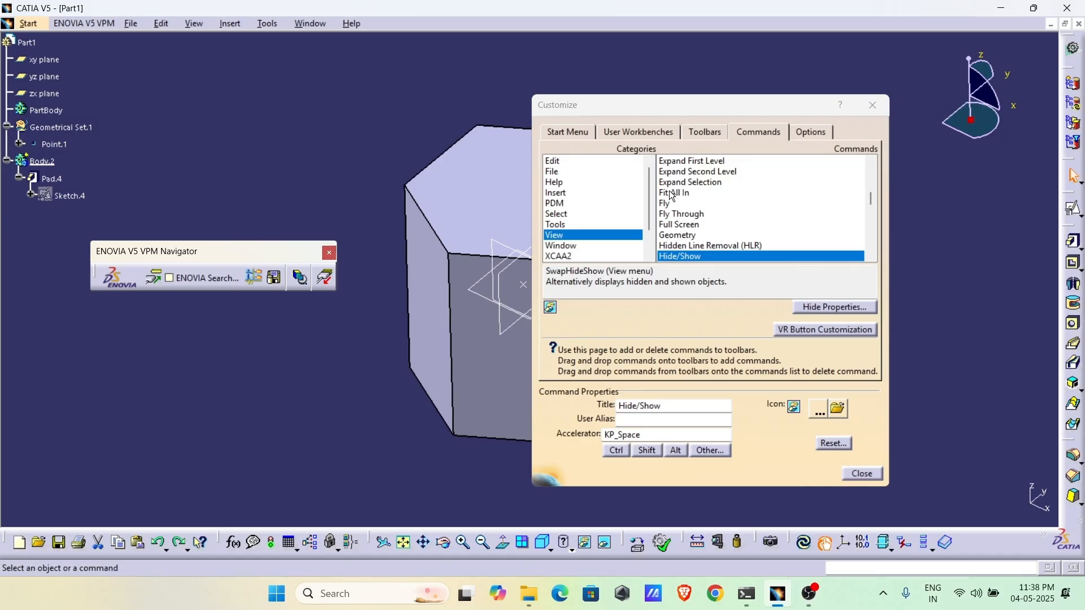
Enter Ctrl+4 as the accelerator of the Fit All In command and close the Customize dialog.
click(672, 194)
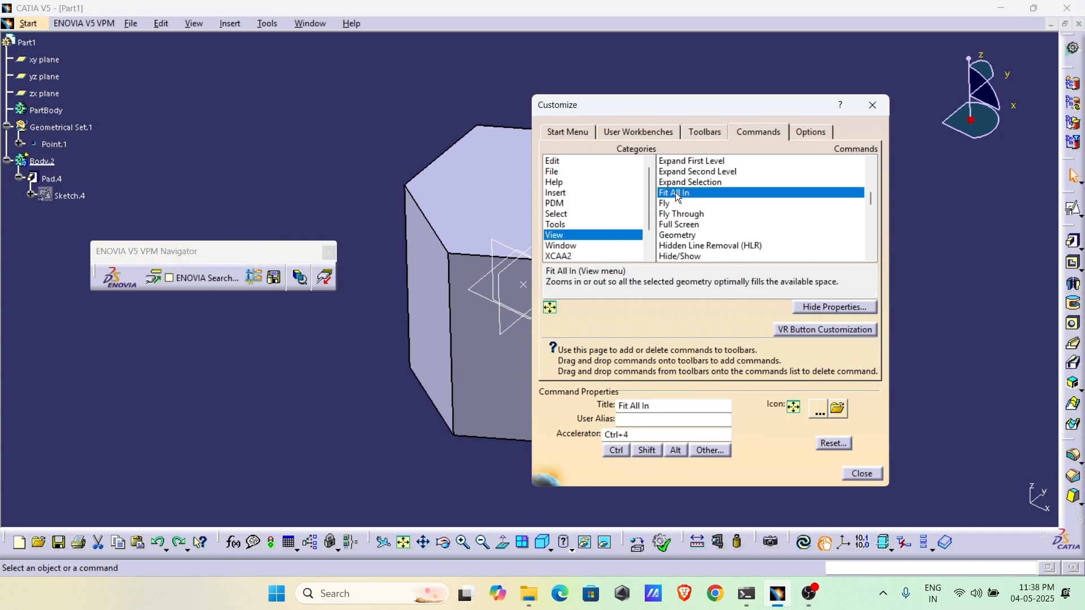
drag(643, 103, 707, 100)
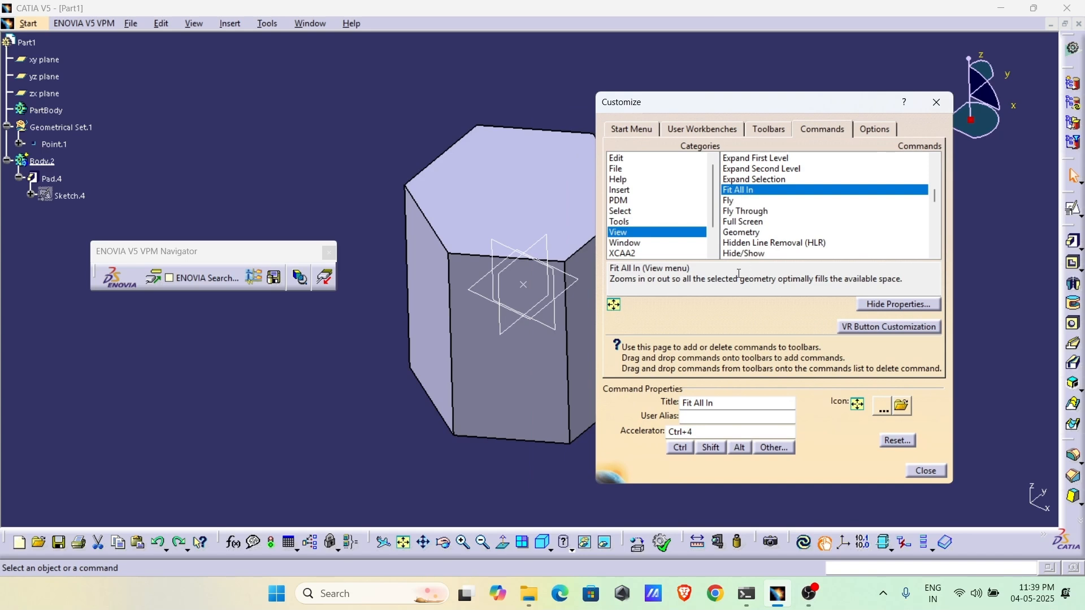
click(701, 432)
key(BackSpace)
click(680, 447)
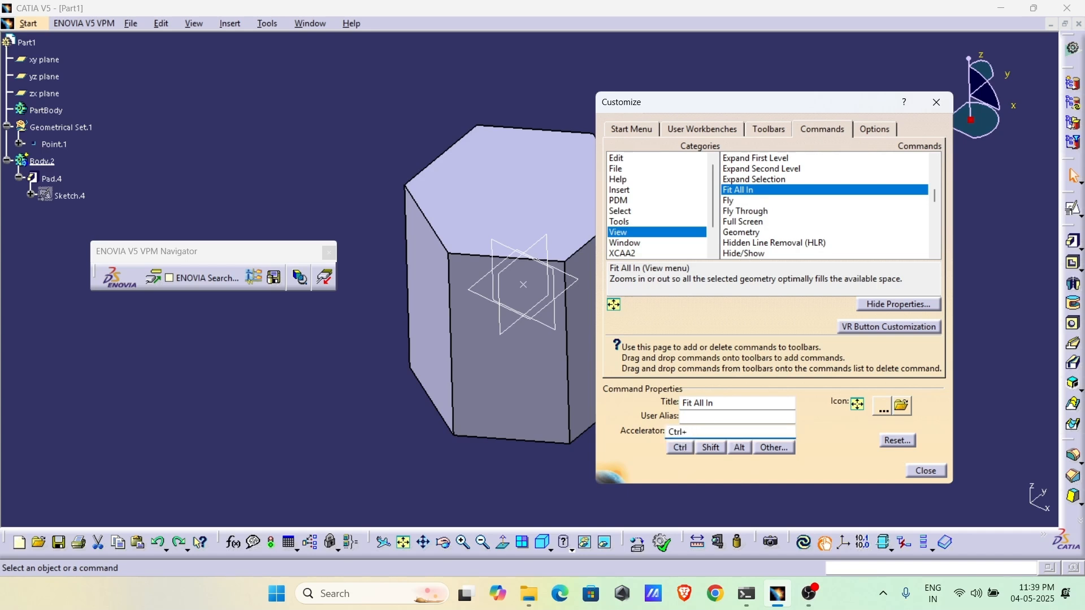
text(4)
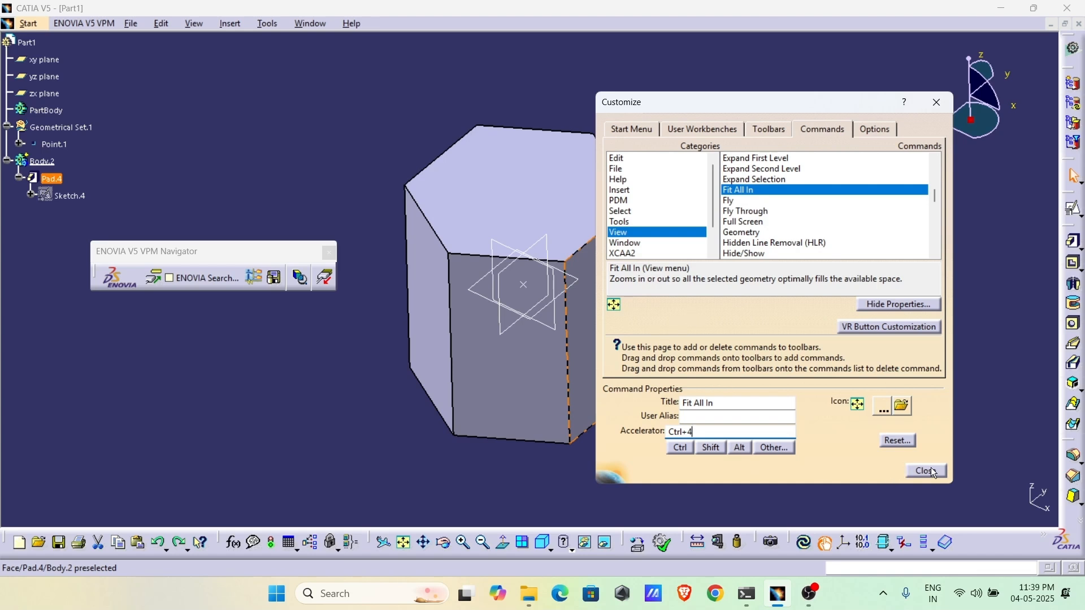
click(914, 470)
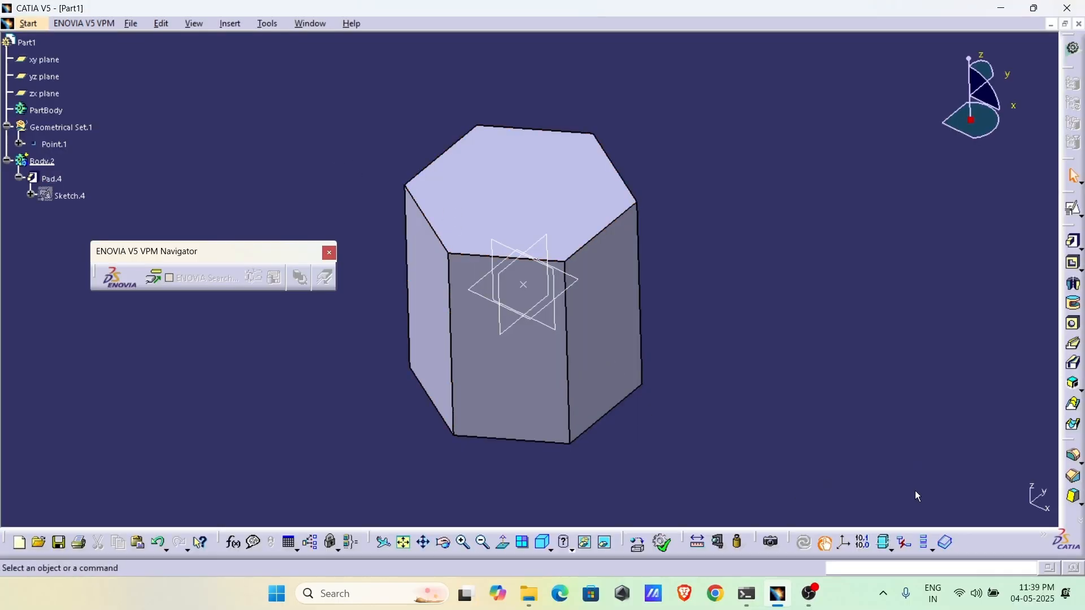
Show the Graphic Properties toolbar and set the line type of Body.2 to 2.
right_click(988, 544)
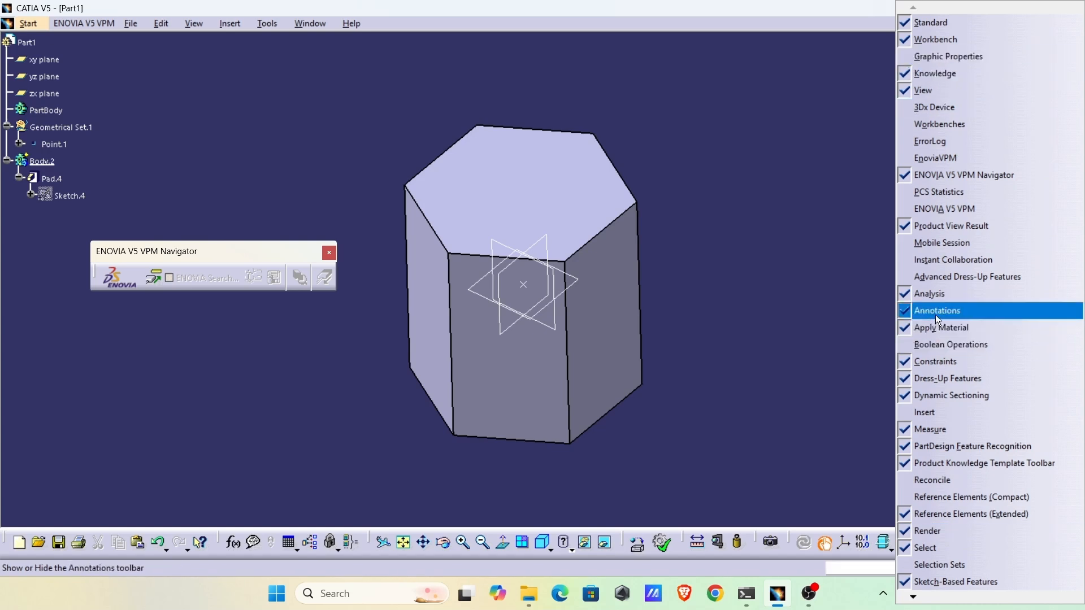
click(932, 262)
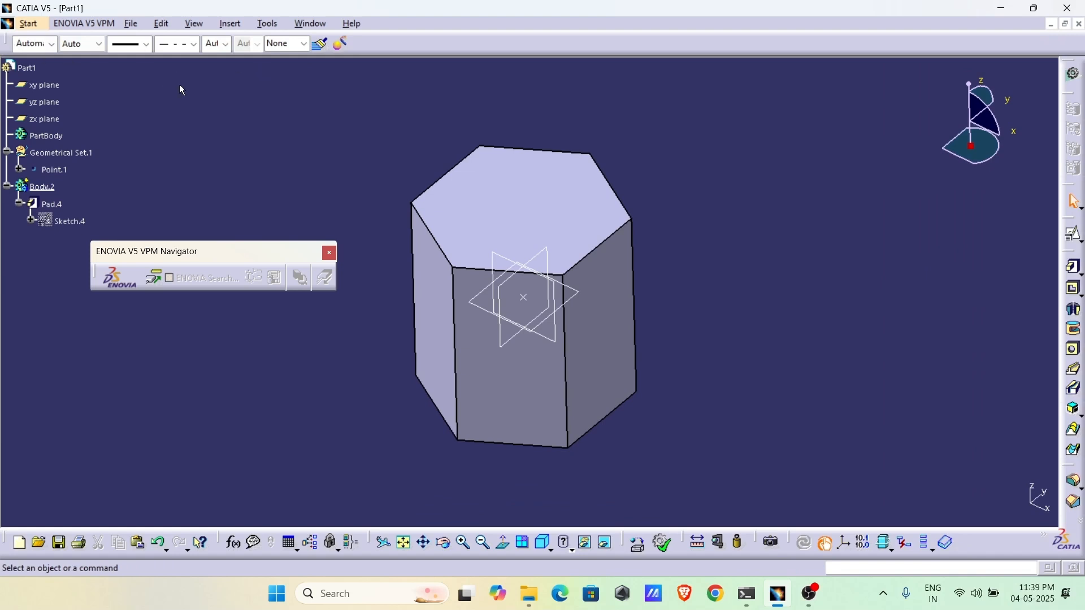
click(43, 186)
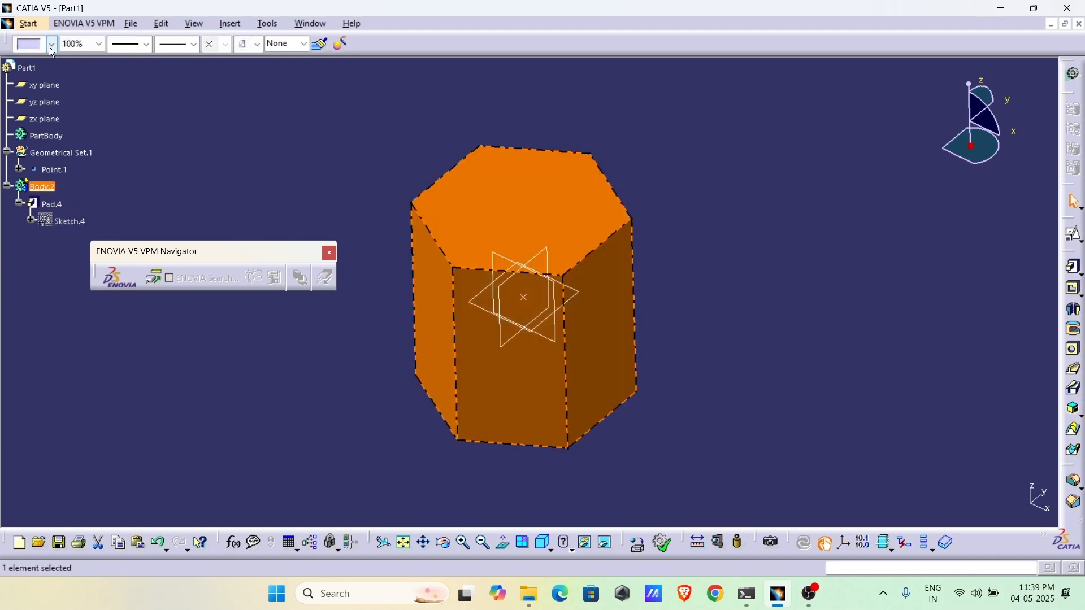
click(52, 45)
click(147, 44)
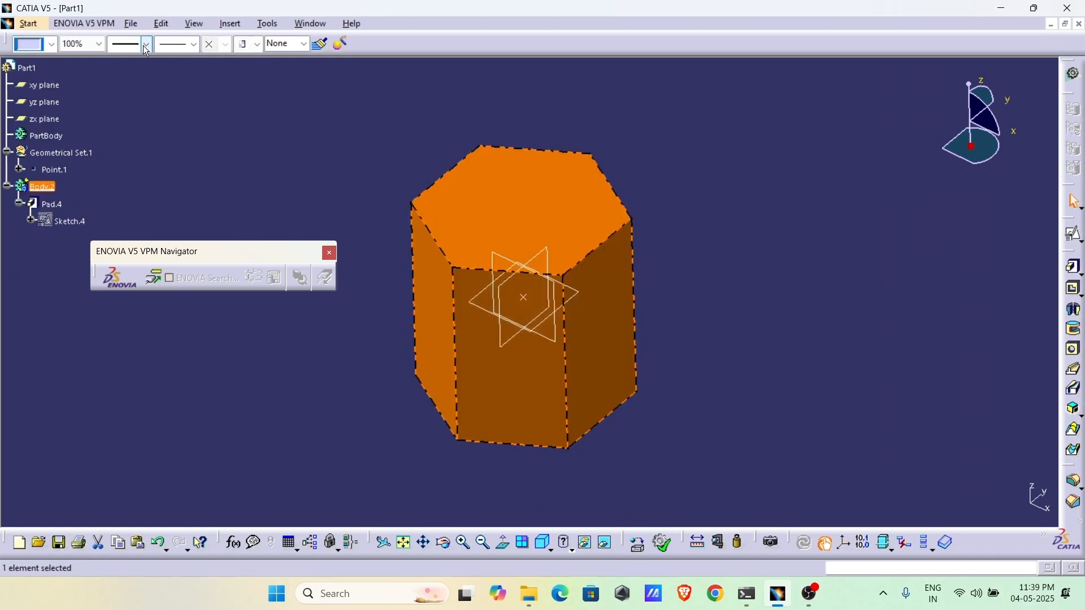
click(147, 44)
scroll(171, 90, up, 1)
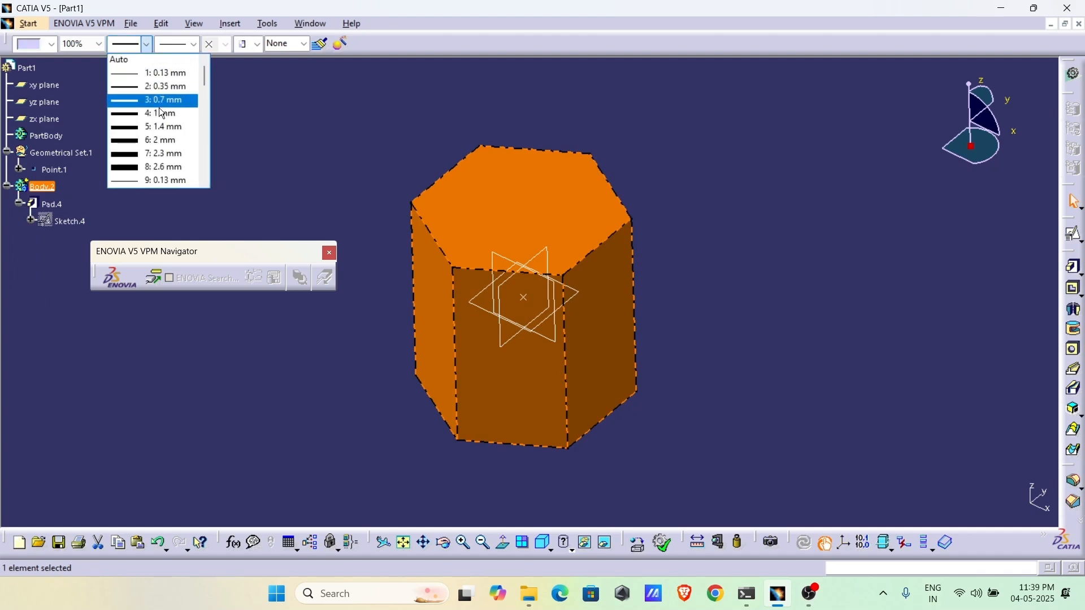
click(148, 46)
click(189, 49)
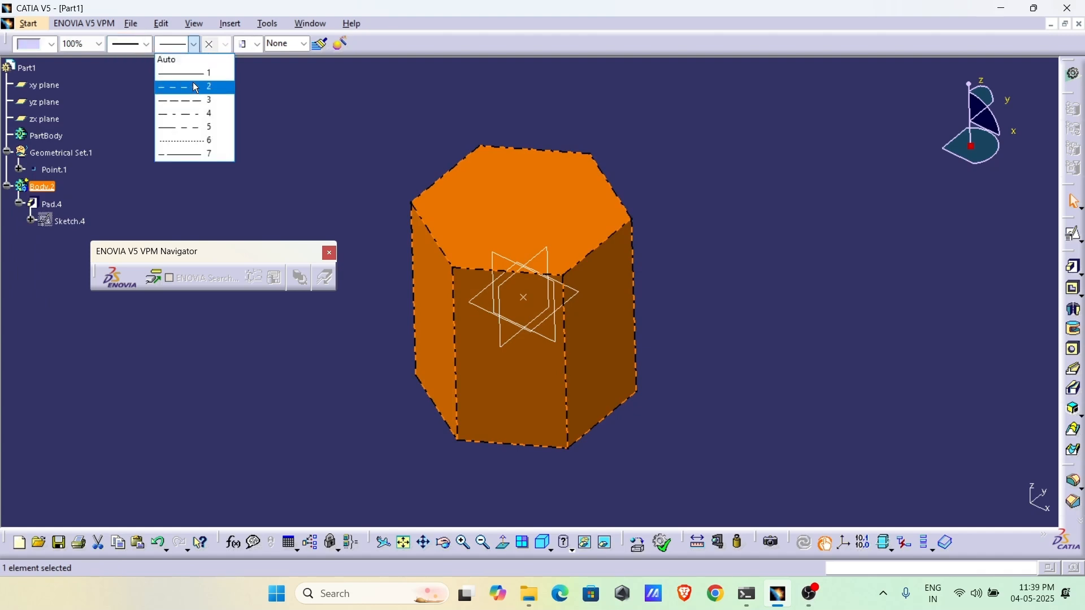
click(192, 83)
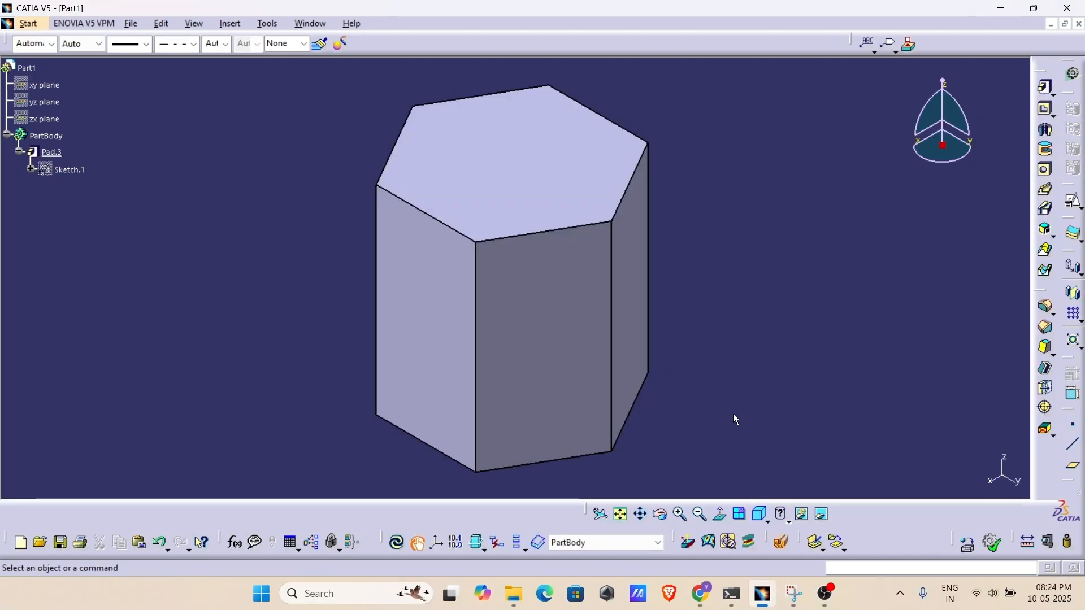
Open the command customization settings and list the All Commands category.
click(266, 24)
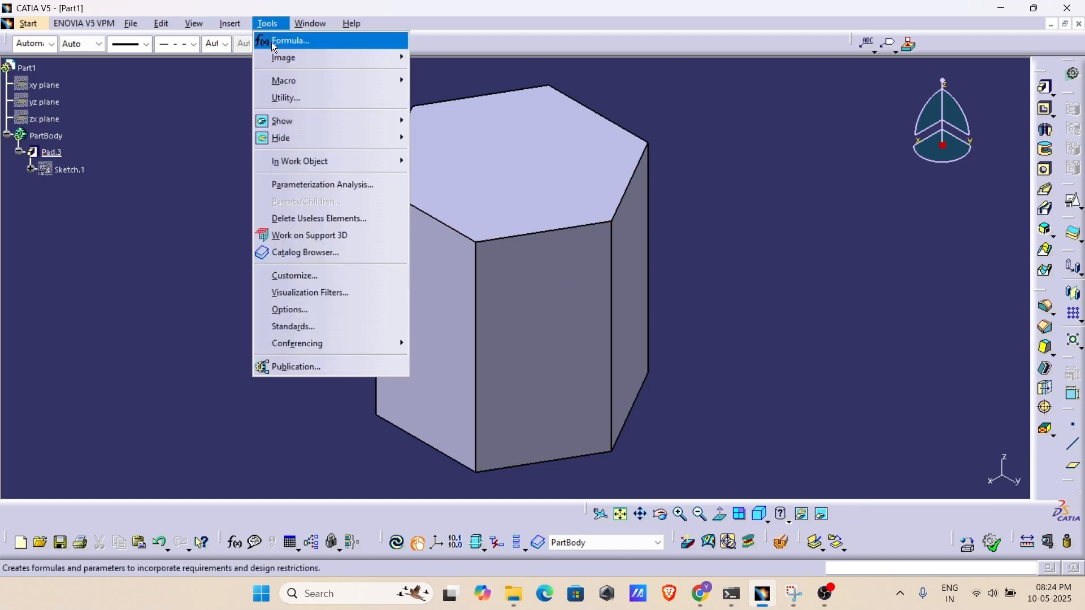
click(286, 276)
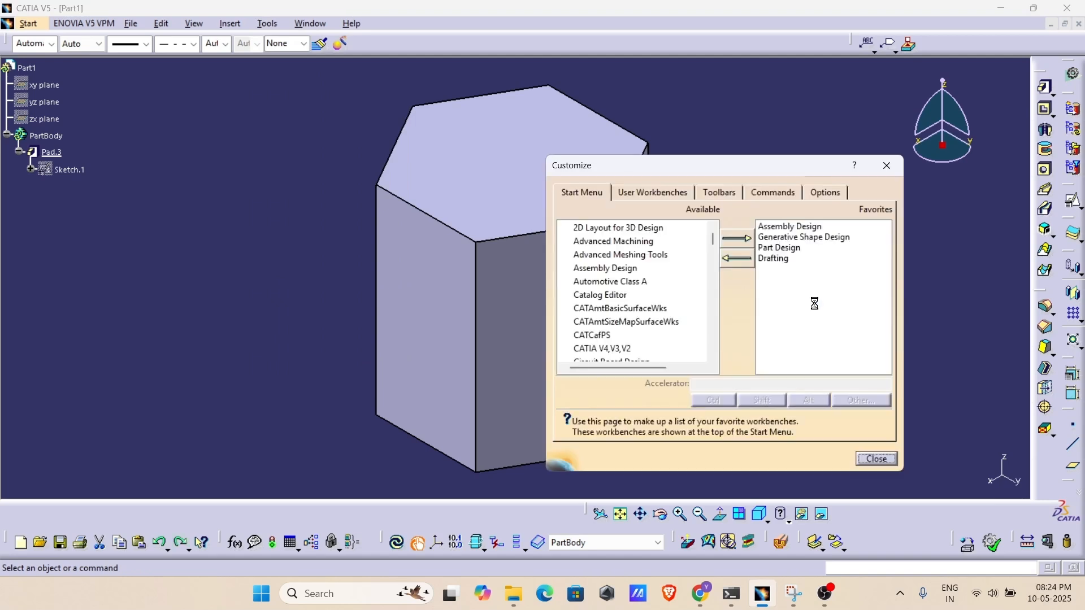
click(786, 196)
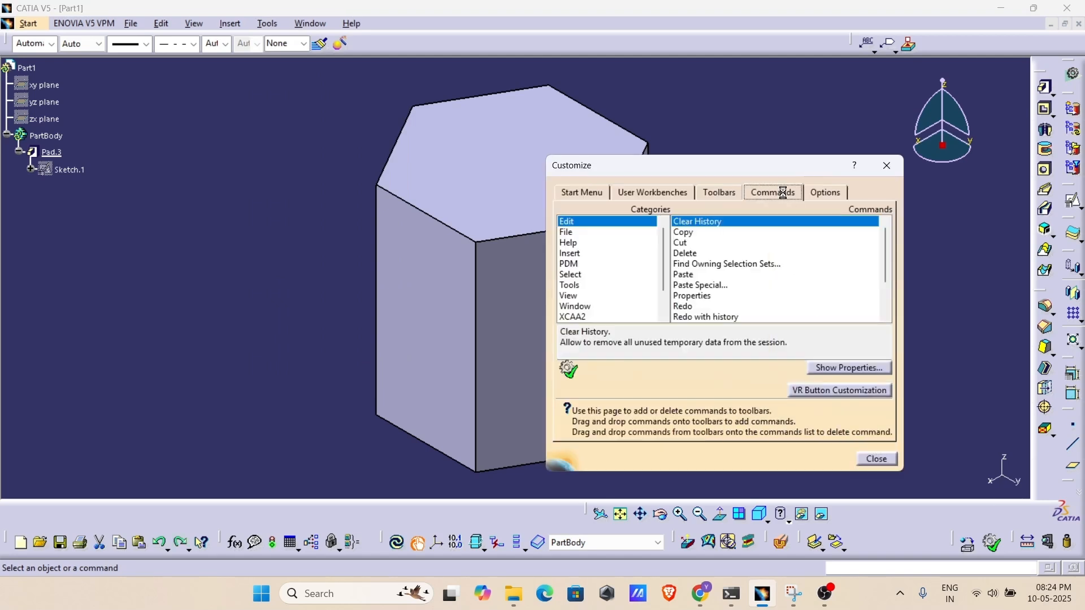
scroll(588, 279, down, 1)
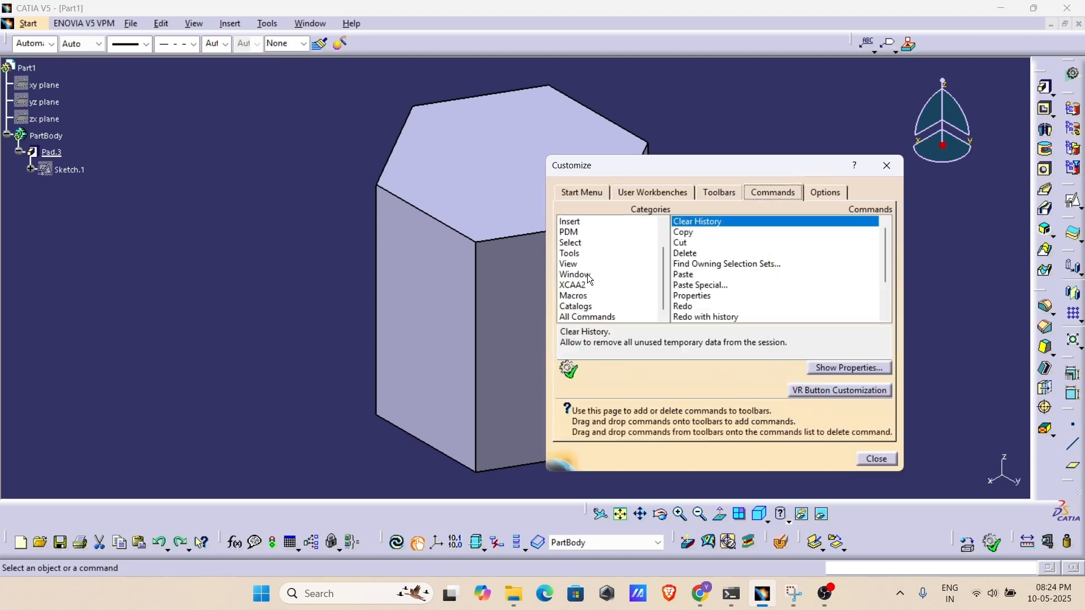
click(577, 317)
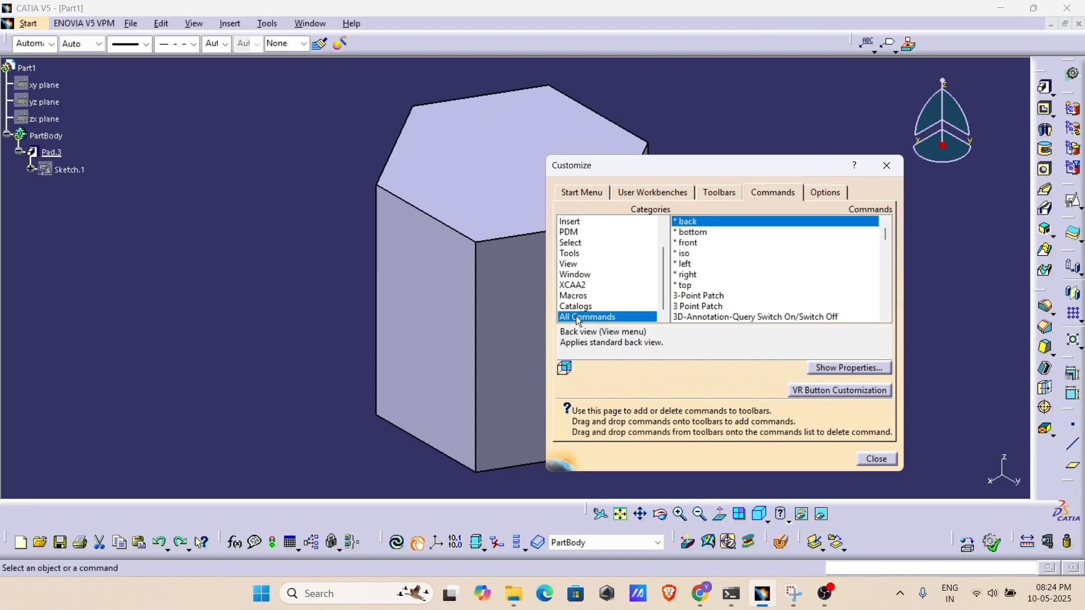
Look through the All Commands list for the Align Viewpoint command.
scroll(719, 273, down, 3)
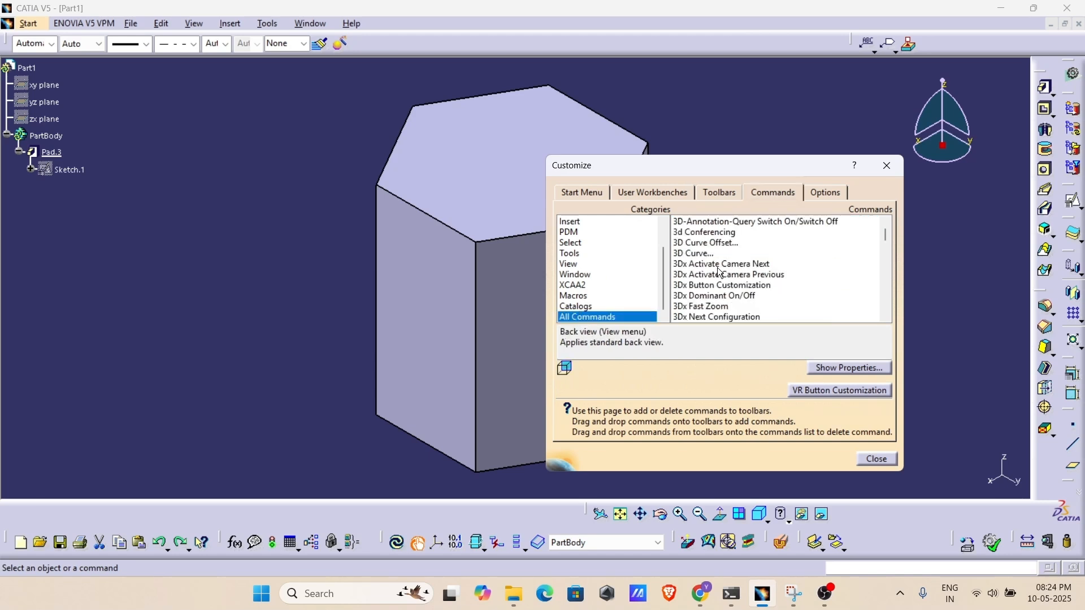
scroll(719, 272, down, 1)
click(718, 274)
key(Down)
key(Down)
key(Down)
key(Down)
key(Down)
key(Down)
key(Down)
key(Down)
key(Down)
key(Down)
key(Down)
key(Down)
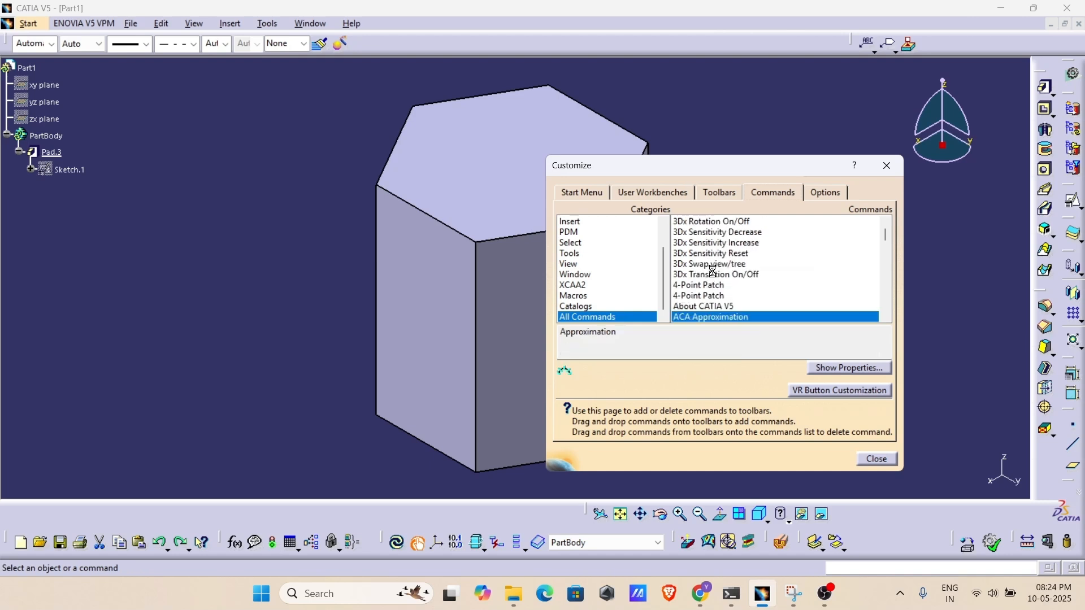
key(Down)
key(Down)
key(Down)
key(Down)
key(Down)
key(Down)
key(Down)
key(Down)
key(Down)
key(Down)
key(Down)
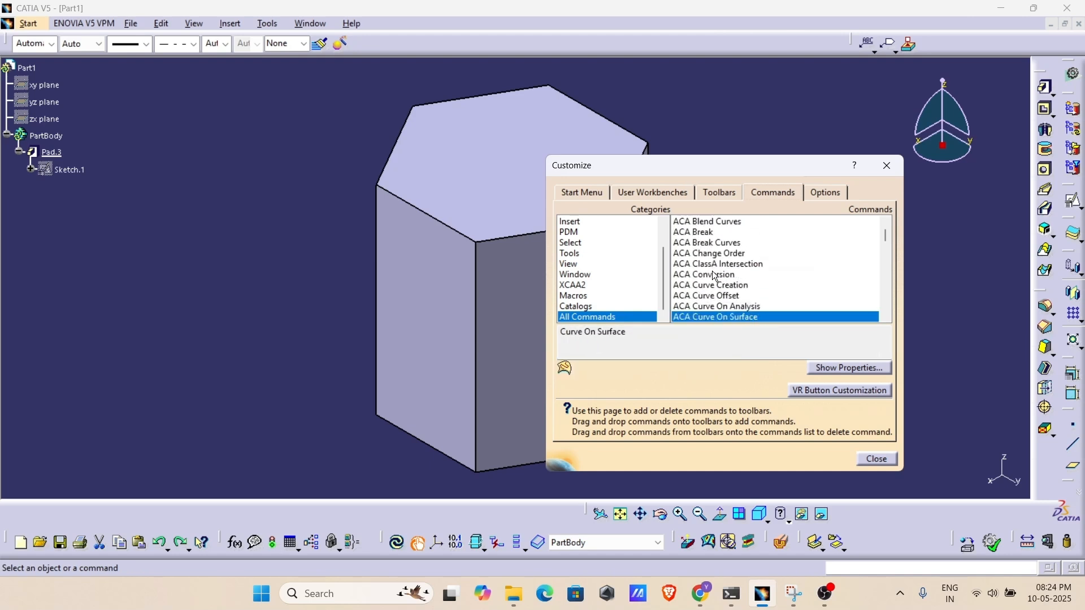
key(Down)
key(Down)
key(Down)
key(Down)
key(Down)
key(Down)
key(Down)
key(Down)
key(Down)
key(Down)
key(Down)
key(Down)
key(Down)
key(Down)
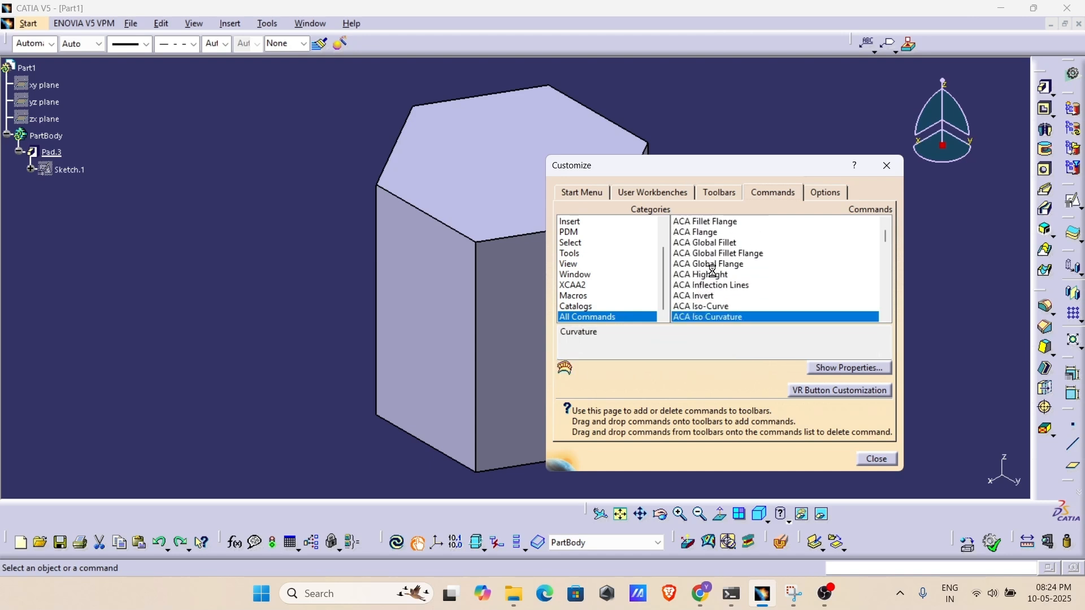
key(Down)
key(Down)
key(Down)
key(Down)
key(Down)
key(Down)
key(Down)
scroll(713, 275, down, 7)
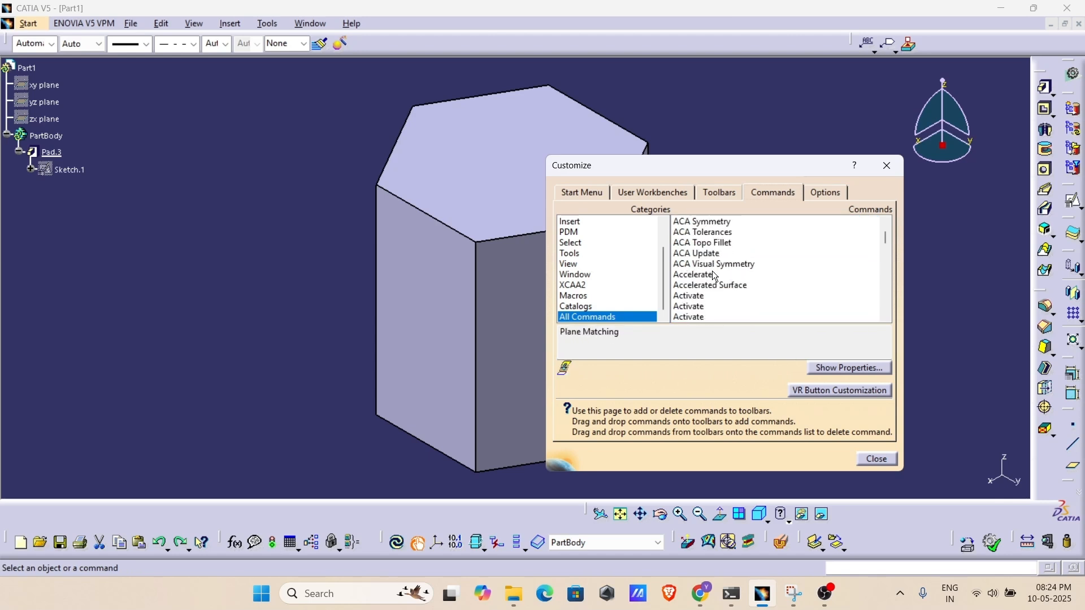
scroll(715, 276, down, 8)
scroll(715, 277, up, 1)
scroll(715, 277, down, 1)
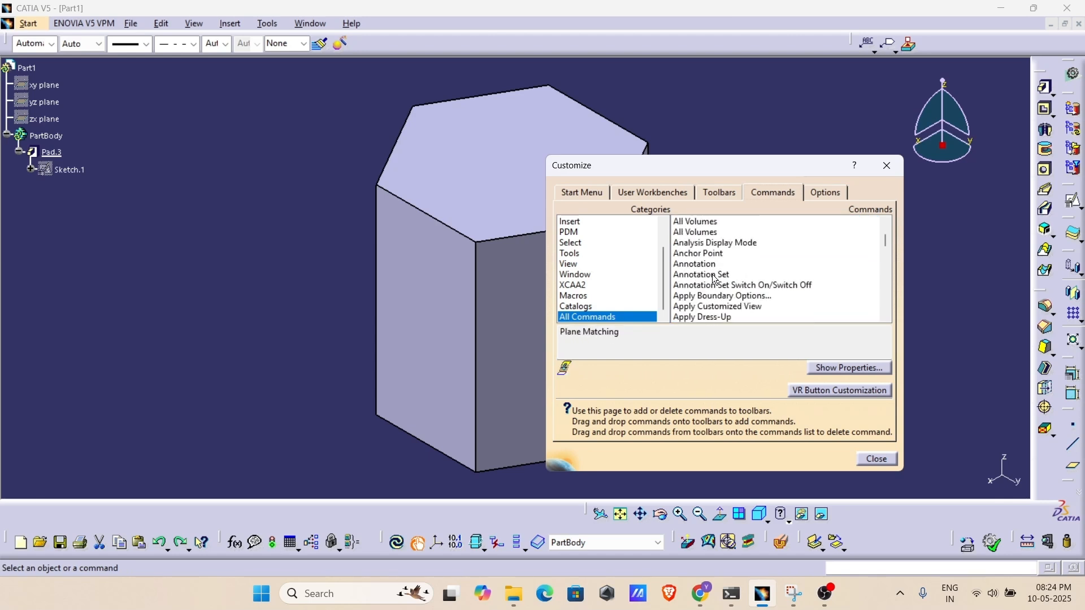
scroll(715, 278, up, 6)
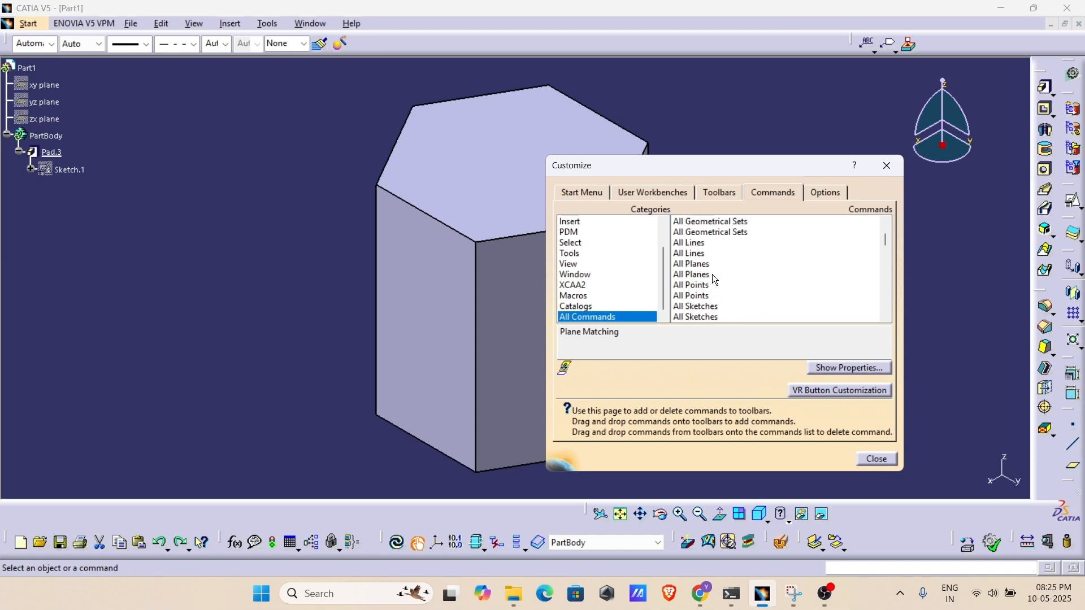
scroll(715, 278, up, 3)
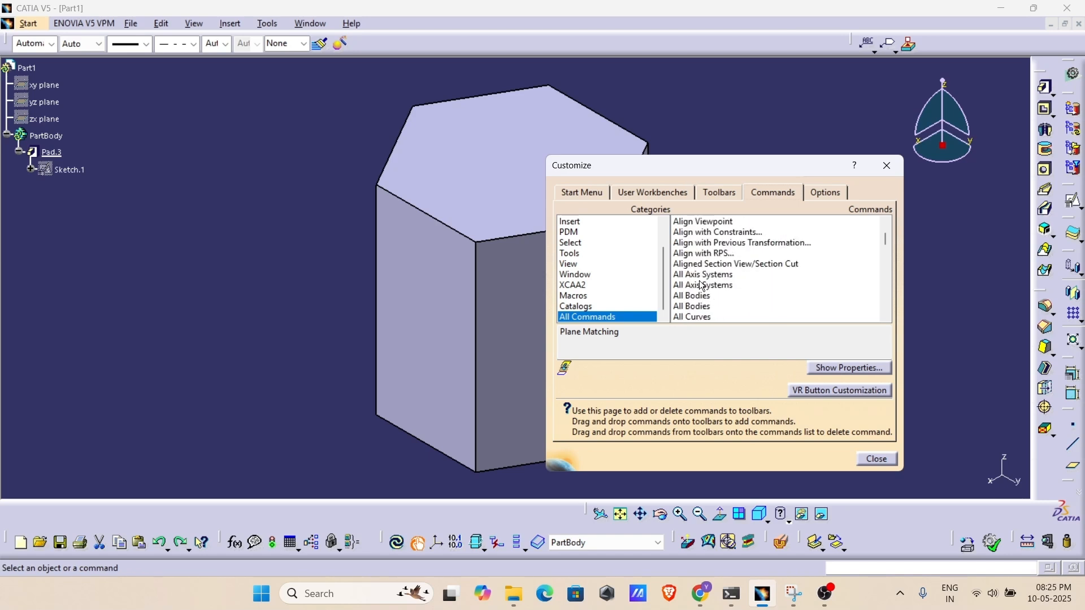
Add the Align Viewpoint command to the annotation toolbar, after the flag note command, and close the Customize dialog.
click(691, 223)
scroll(691, 249, up, 1)
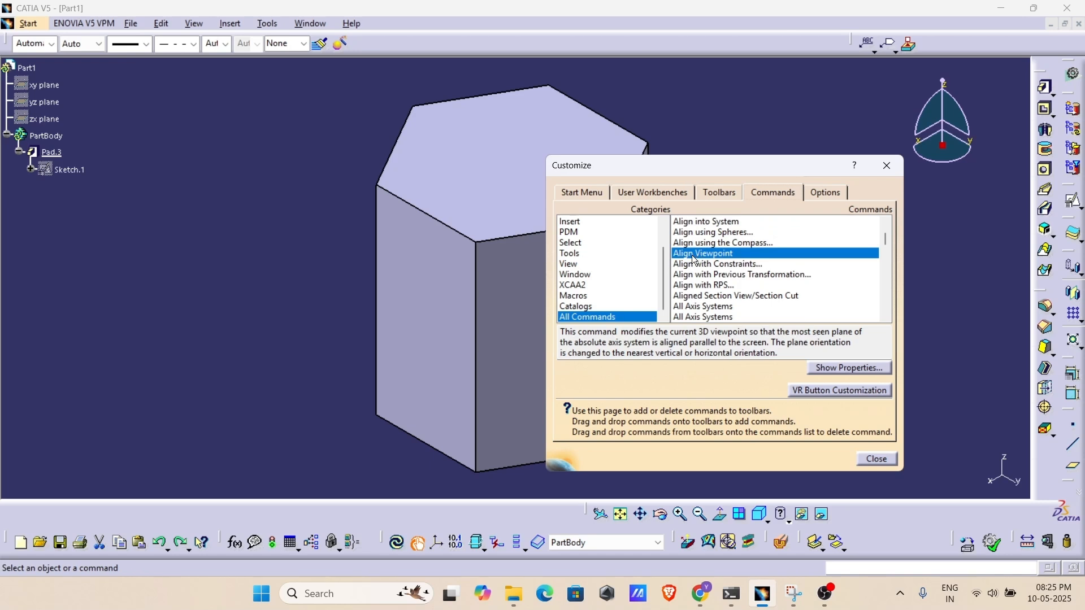
drag(698, 260, 901, 44)
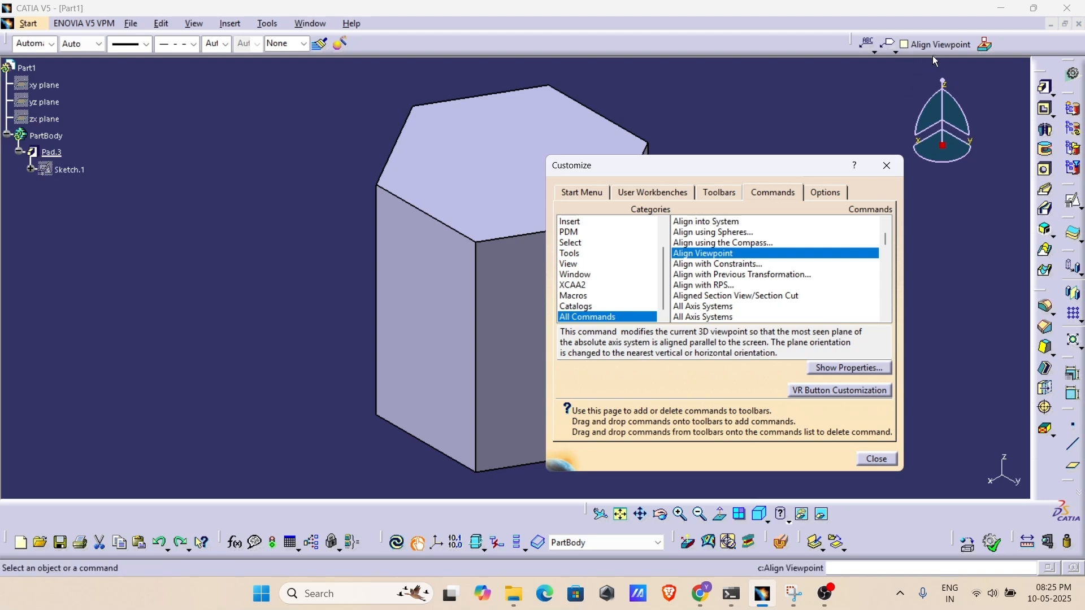
click(876, 459)
Test Align Viewpoint on the hexagonal pad, once from a tilted side view and once from a tilted top view.
middle_drag(603, 343, 690, 285)
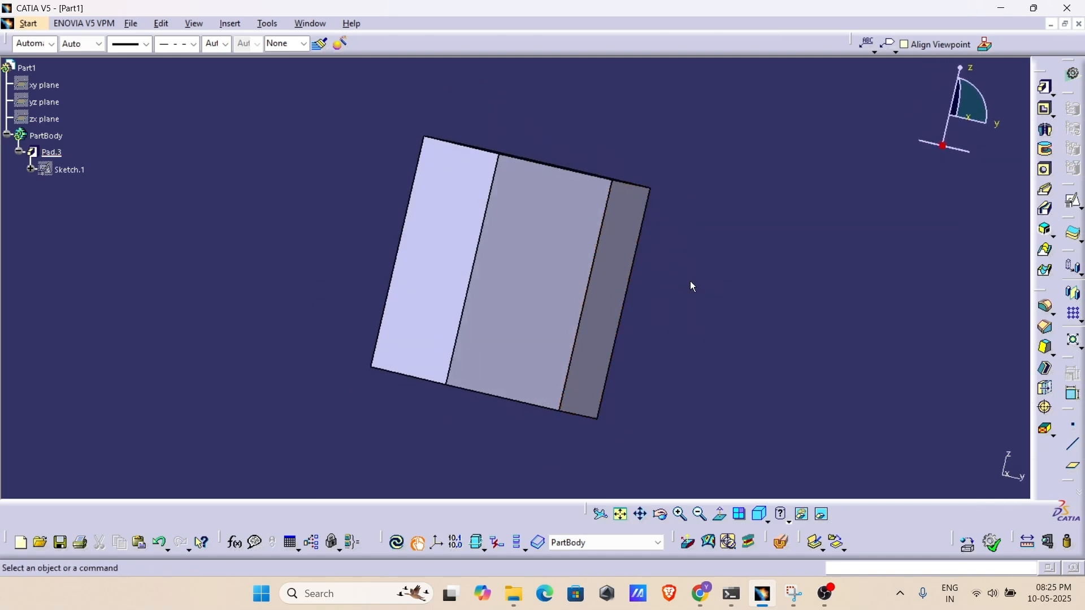
middle_drag(557, 226, 557, 418)
middle_drag(571, 319, 562, 239)
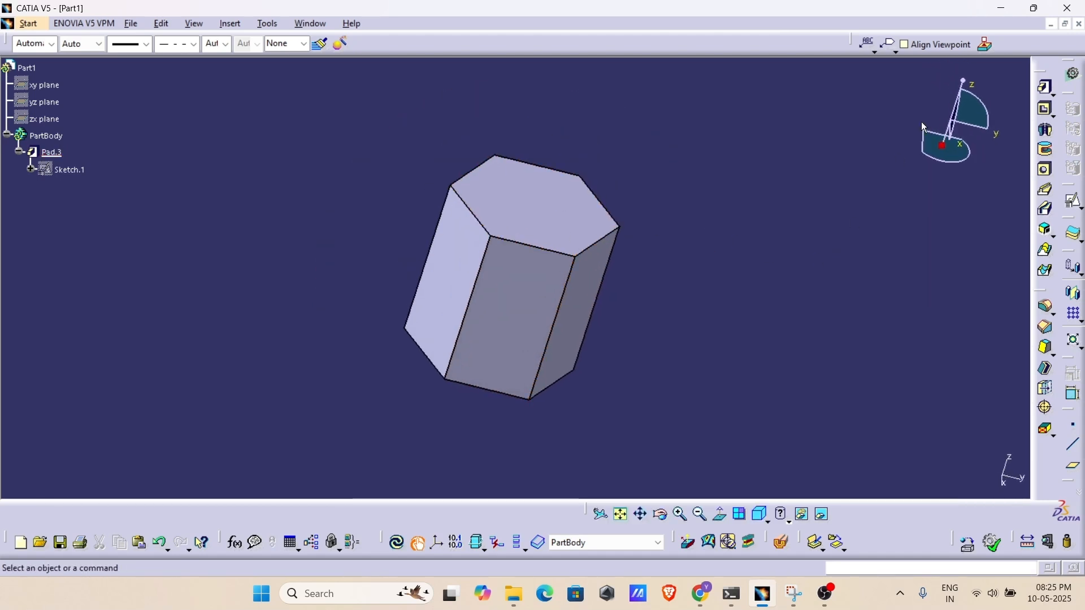
click(905, 44)
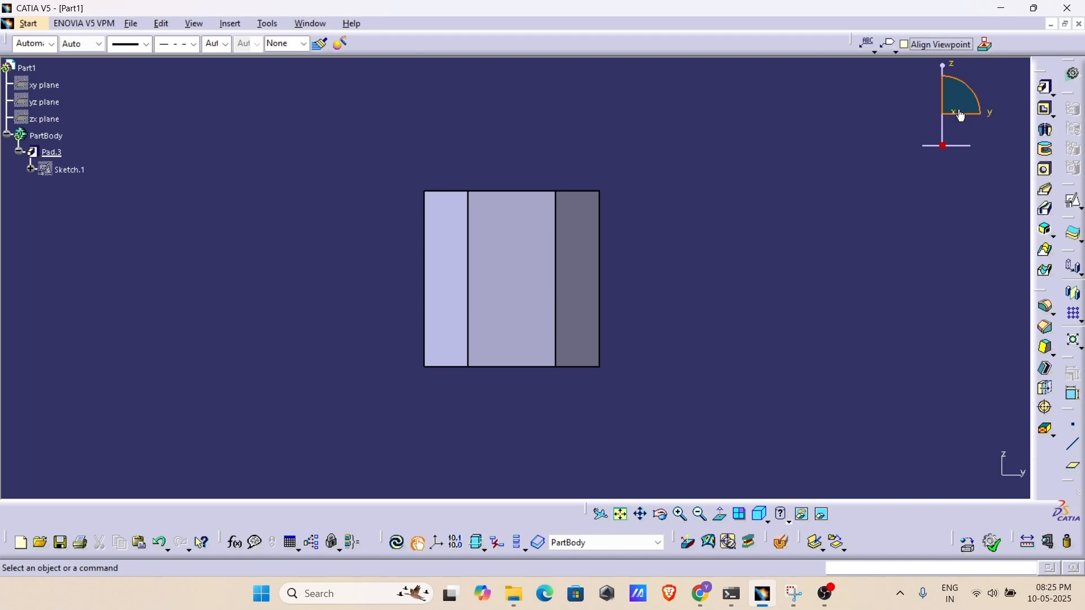
middle_drag(563, 217, 534, 322)
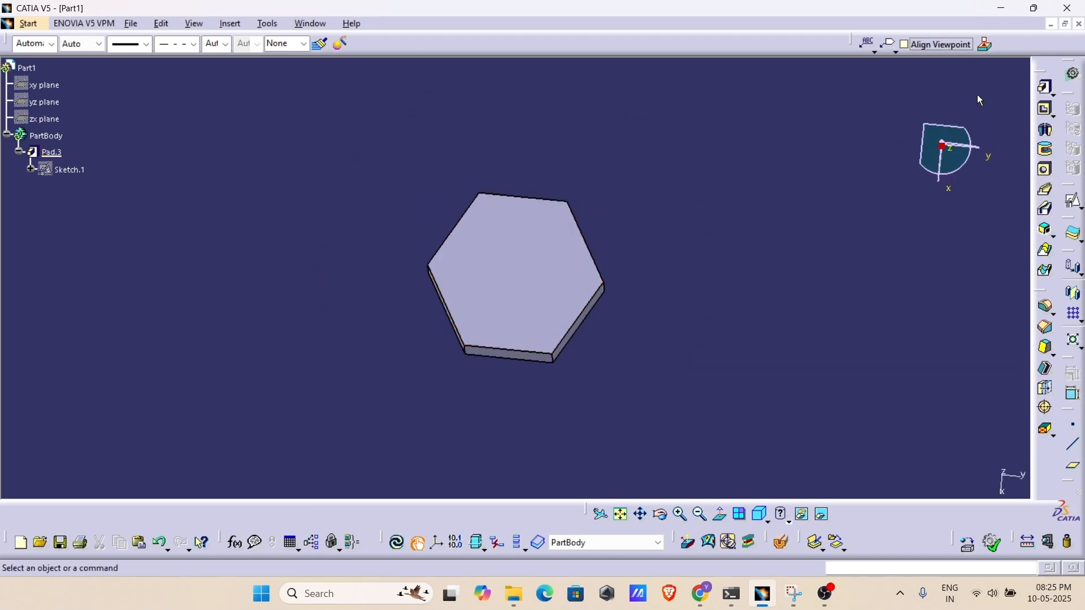
click(904, 45)
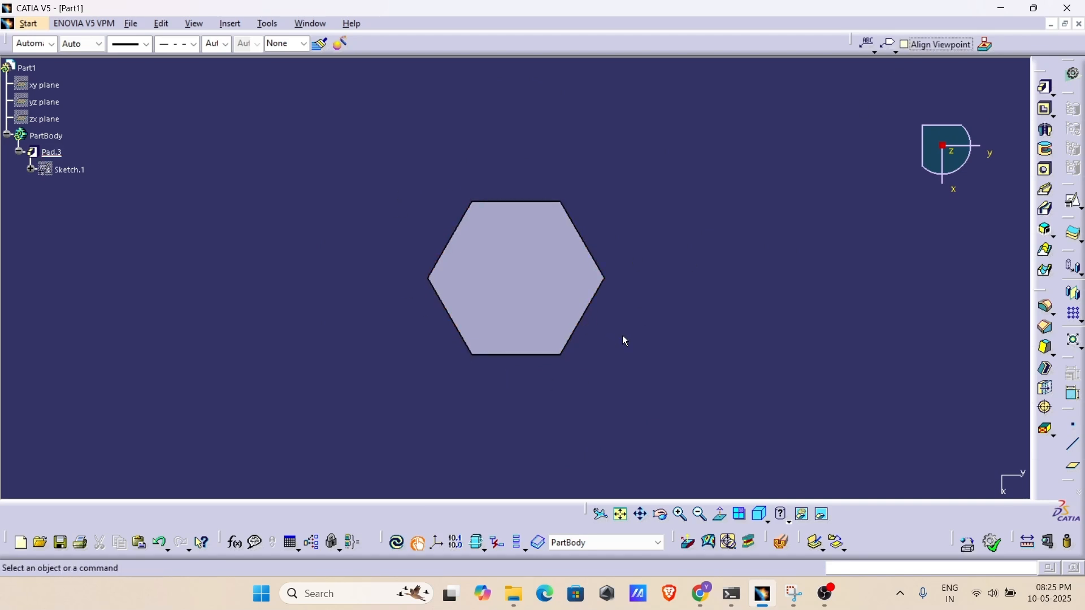